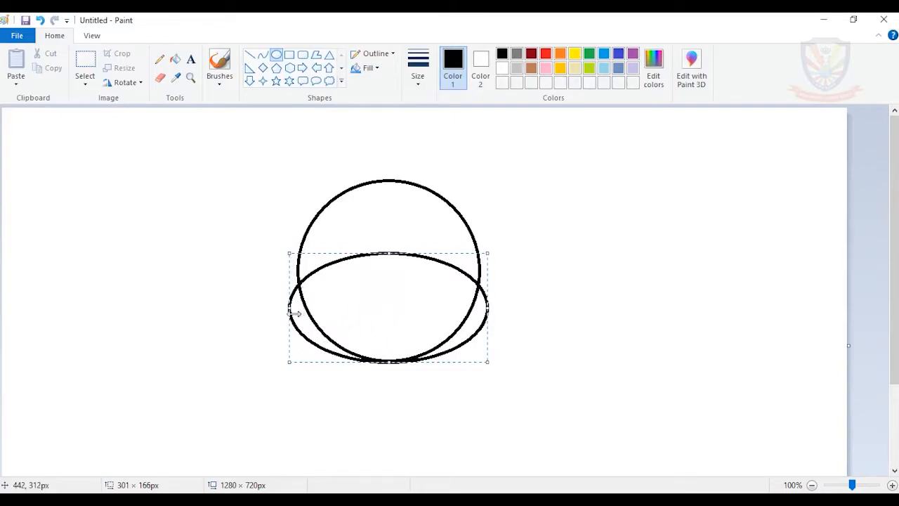
# Step: Stretch the wide ellipse upward inside the circle, then join both shapes with an outward-bowing curve on each side
pyautogui.moveTo(389, 256); pyautogui.dragTo(397, 236)
pyautogui.click(533, 220)
pyautogui.click(264, 55)
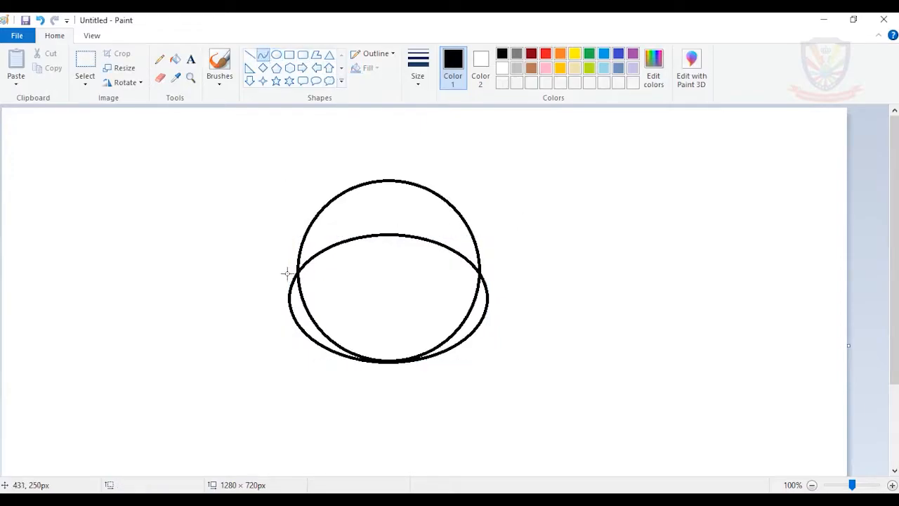
pyautogui.moveTo(288, 294); pyautogui.dragTo(289, 261)
pyautogui.click(502, 292)
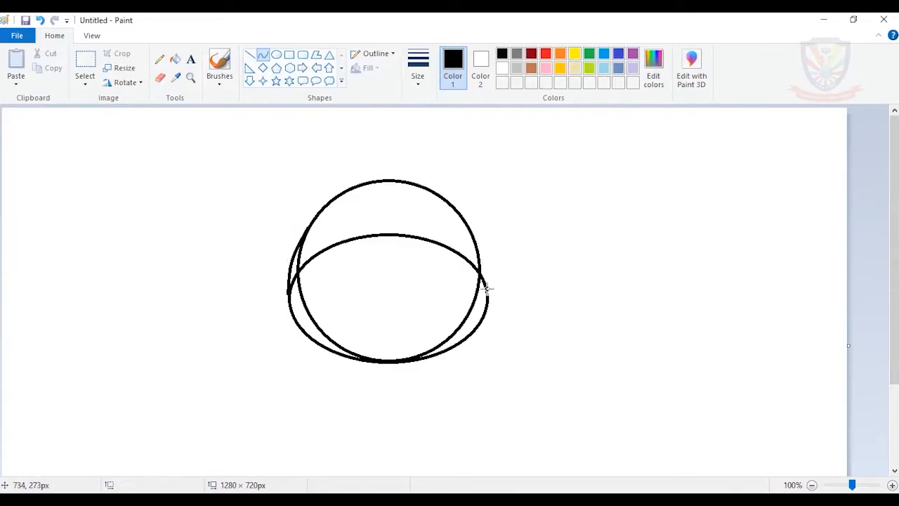
pyautogui.moveTo(488, 295); pyautogui.dragTo(472, 225)
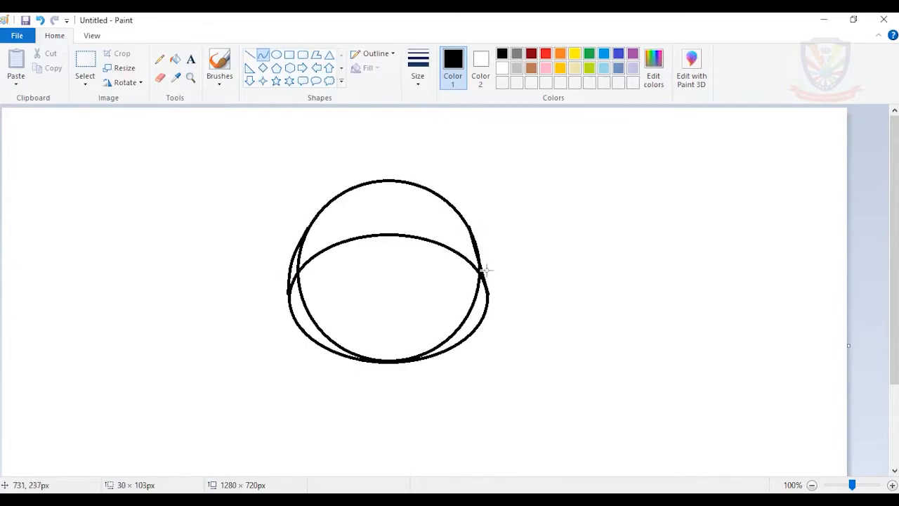
pyautogui.moveTo(480, 267); pyautogui.dragTo(485, 262)
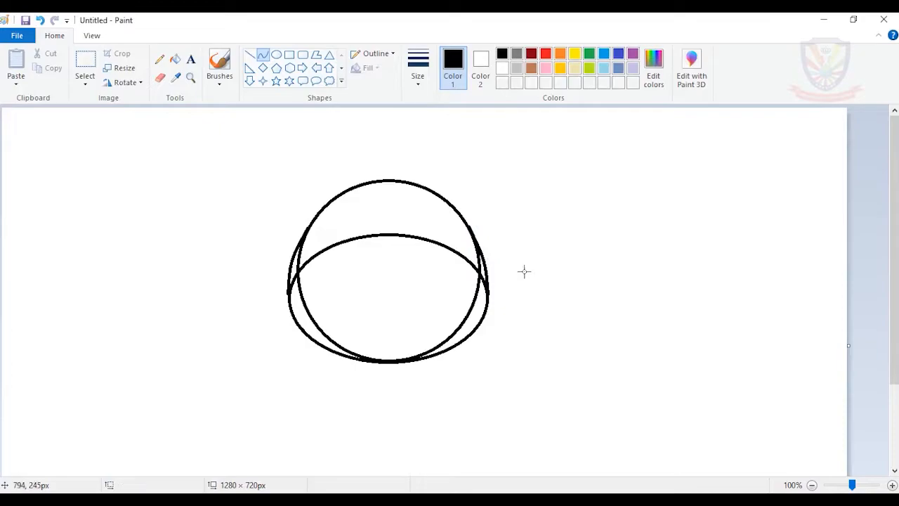
# Step: Erase the inner line segments on both sides where the circle and ellipse overlap, keeping the outer outline
pyautogui.click(892, 485)
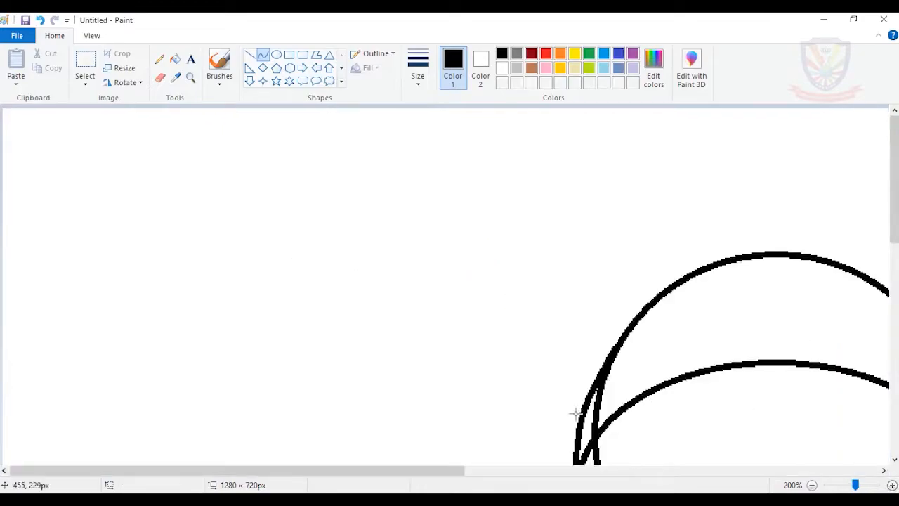
pyautogui.scroll(-3, 413, 413)
pyautogui.moveTo(422, 475); pyautogui.dragTo(600, 450)
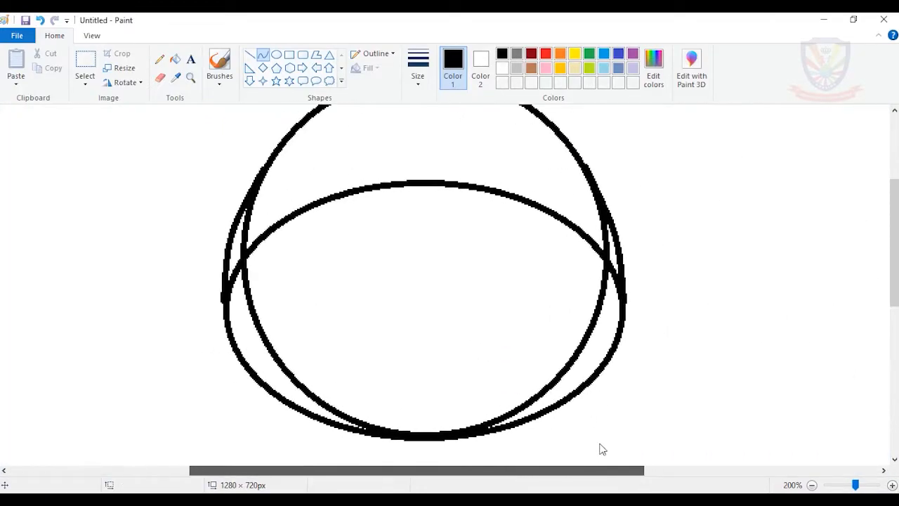
pyautogui.click(161, 78)
pyautogui.moveTo(260, 196)
pyautogui.mouseDown()
pyautogui.moveTo(232, 283)
pyautogui.moveTo(549, 276)
pyautogui.moveTo(592, 209)
pyautogui.moveTo(606, 276)
pyautogui.mouseUp()
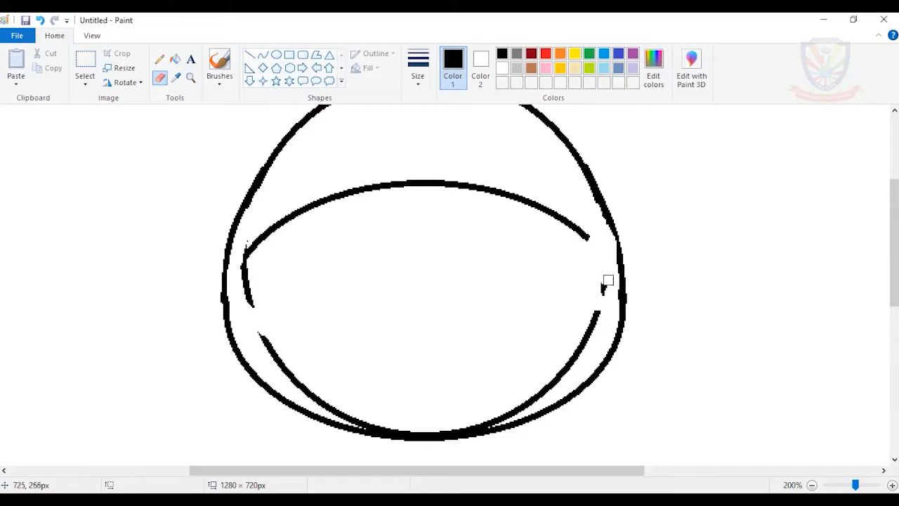
# Step: Repair the thinned stretch of the body outline's right side in black with the Pencil
pyautogui.click(161, 59)
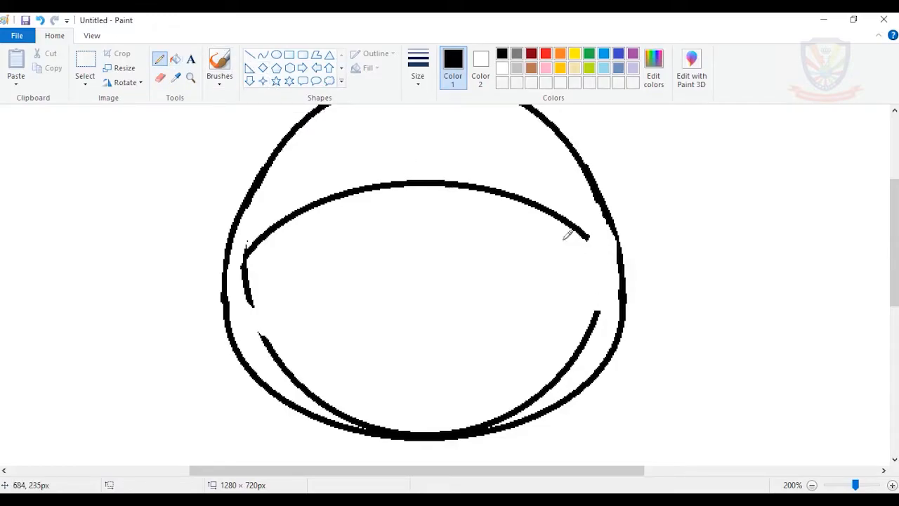
pyautogui.click(892, 485)
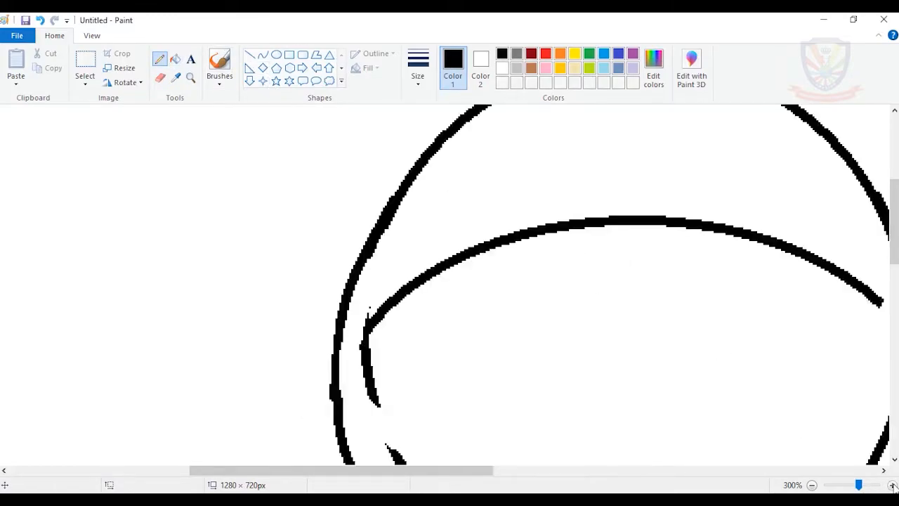
pyautogui.click(892, 485)
pyautogui.moveTo(389, 473); pyautogui.dragTo(522, 450)
pyautogui.hscroll(5, 512, 352)
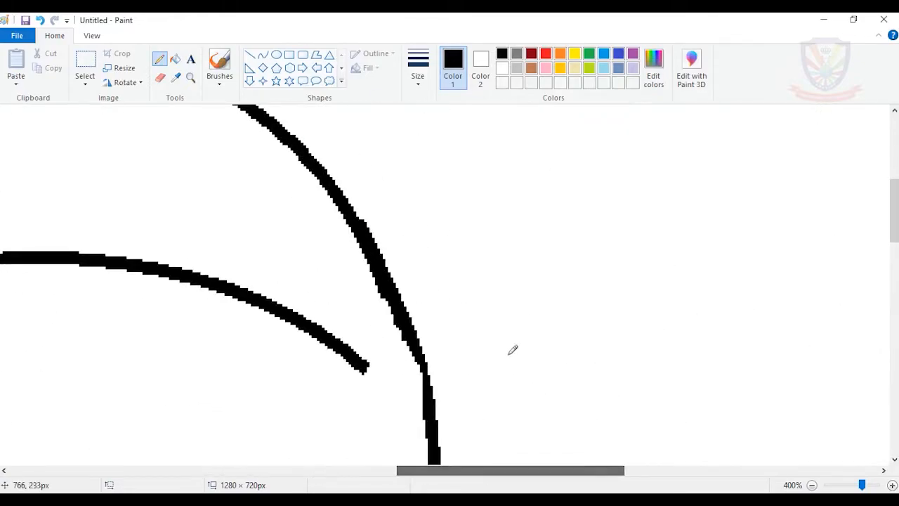
pyautogui.scroll(-2, 456, 309)
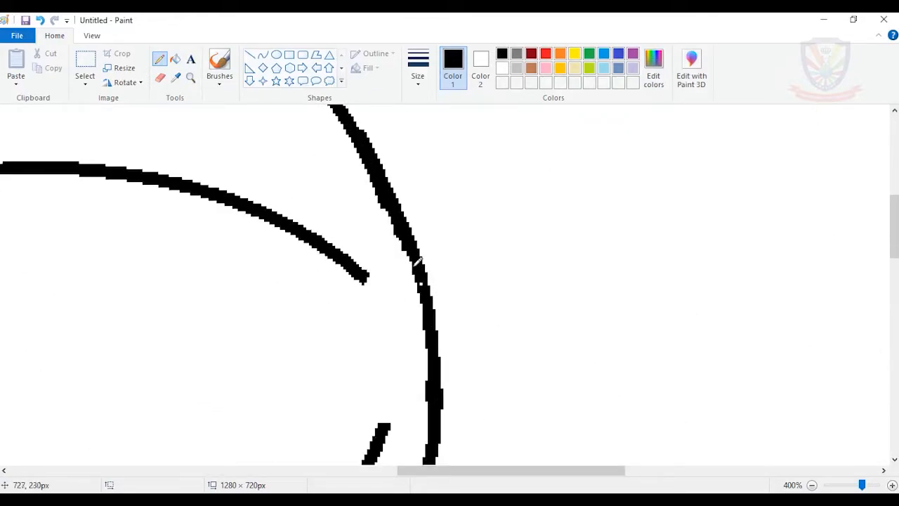
pyautogui.scroll(2, 402, 257)
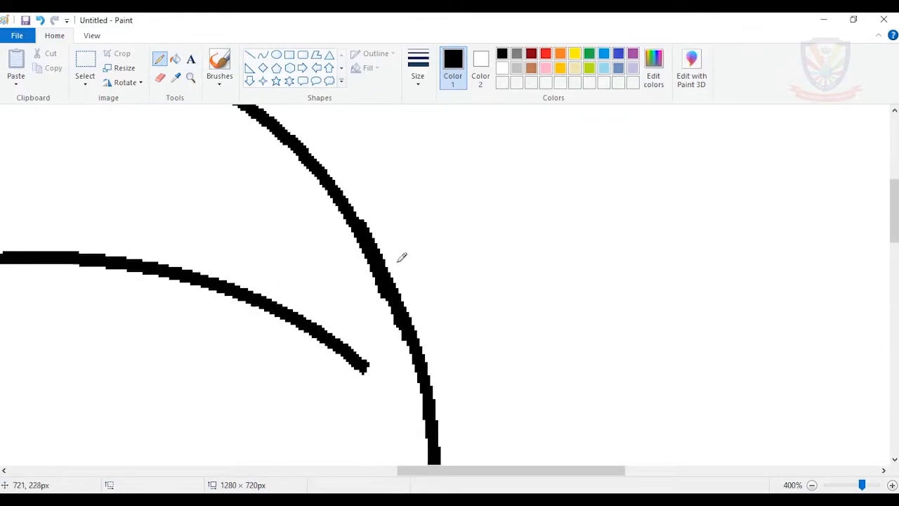
# Step: Erase the joints where the inner circle arc merges into the bottom of the body outline
pyautogui.click(160, 77)
pyautogui.click(811, 485)
pyautogui.click(811, 484)
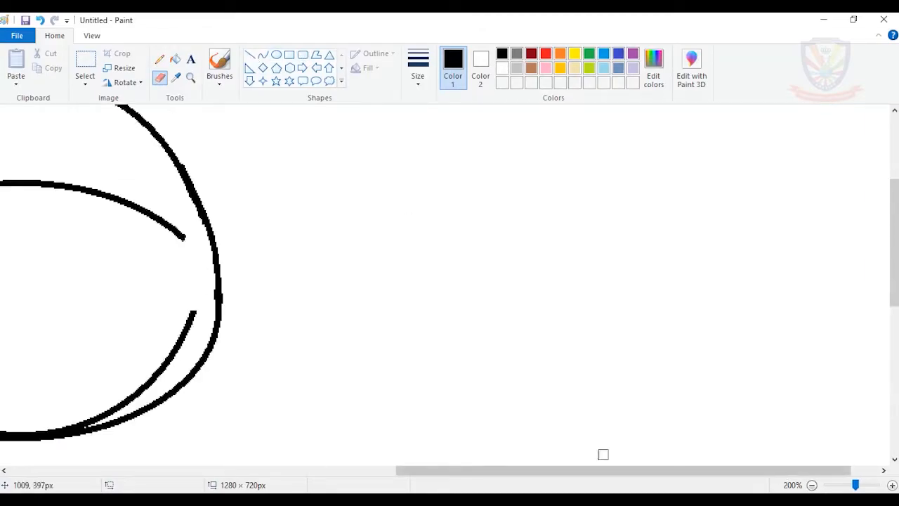
pyautogui.moveTo(541, 474); pyautogui.dragTo(356, 469)
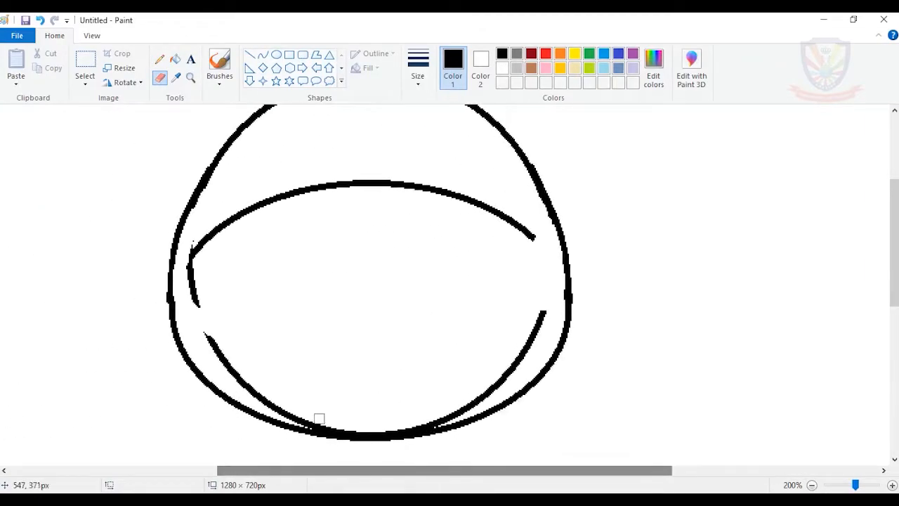
pyautogui.moveTo(324, 426); pyautogui.dragTo(449, 418)
# Step: Fill the leftover inner arcs with the white background color and erase the remaining specks inside the body
pyautogui.click(175, 59)
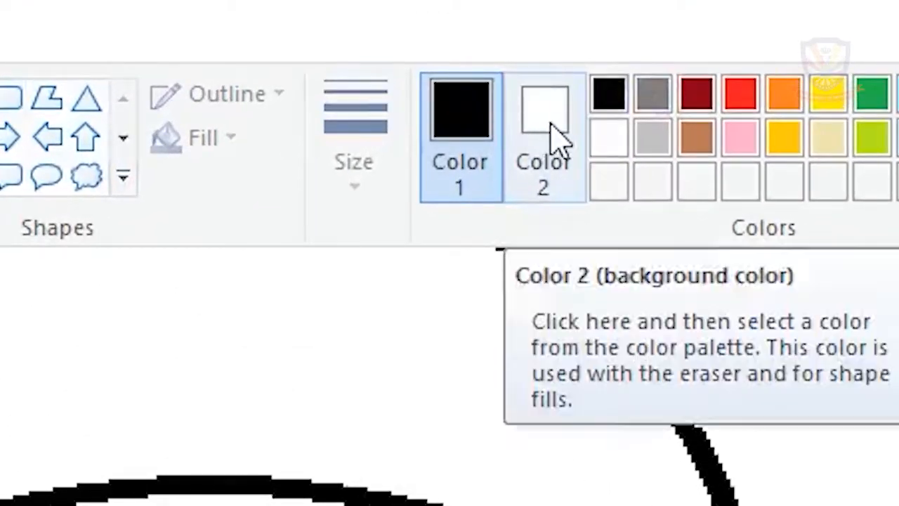
pyautogui.click(551, 137)
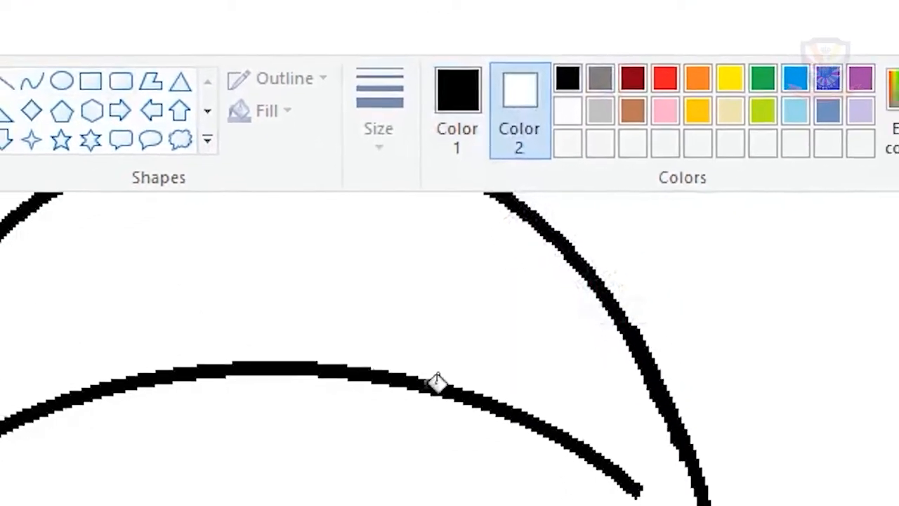
pyautogui.rightClick(437, 381)
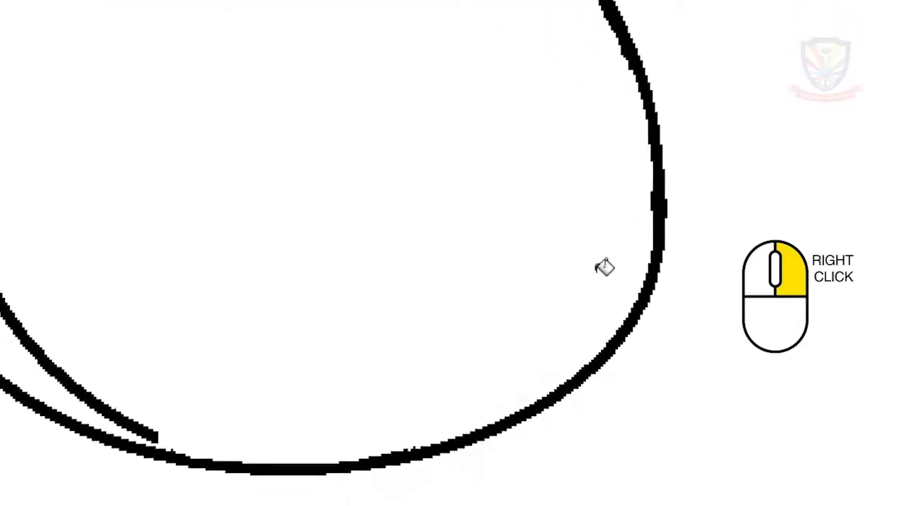
pyautogui.rightClick(42, 334)
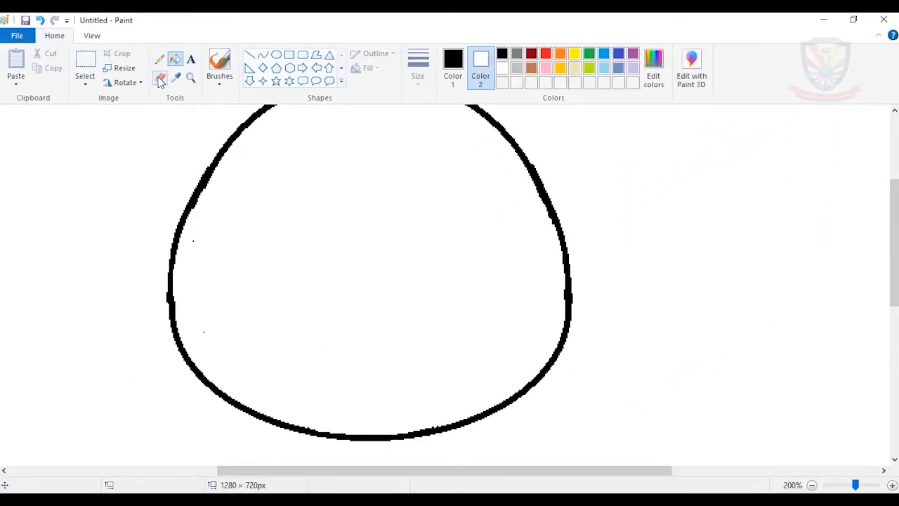
pyautogui.click(160, 77)
# Step: Draw a black ellipse about 246 × 155 px, centered across the lower edge of the body outline
pyautogui.click(445, 69)
pyautogui.click(277, 56)
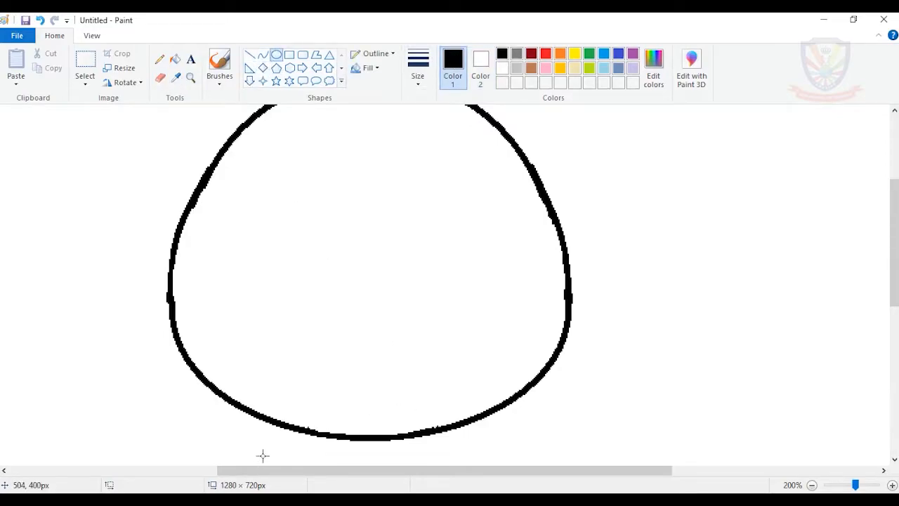
pyautogui.scroll(-2, 261, 457)
pyautogui.moveTo(233, 415); pyautogui.dragTo(522, 207)
pyautogui.moveTo(394, 270); pyautogui.dragTo(389, 257)
pyautogui.moveTo(229, 296); pyautogui.dragTo(211, 296)
pyautogui.moveTo(517, 296); pyautogui.dragTo(534, 296)
pyautogui.scroll(4, 437, 279)
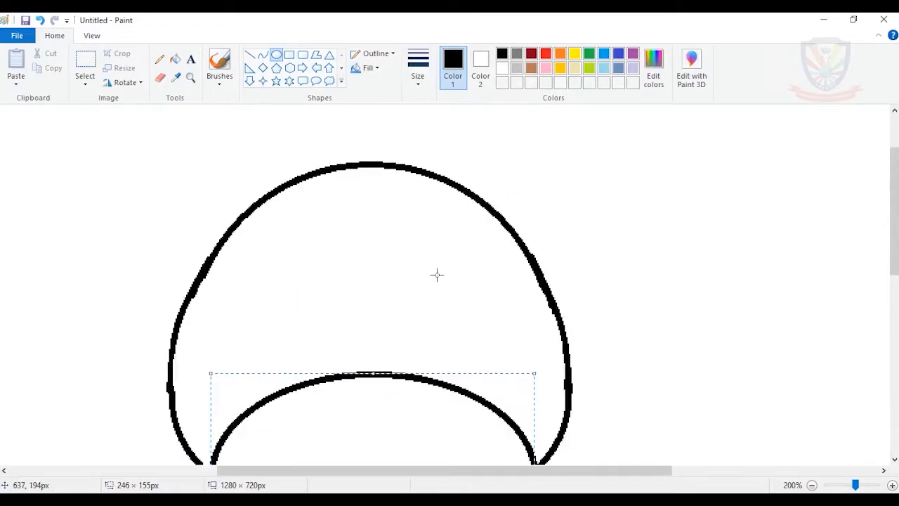
pyautogui.scroll(-2, 437, 291)
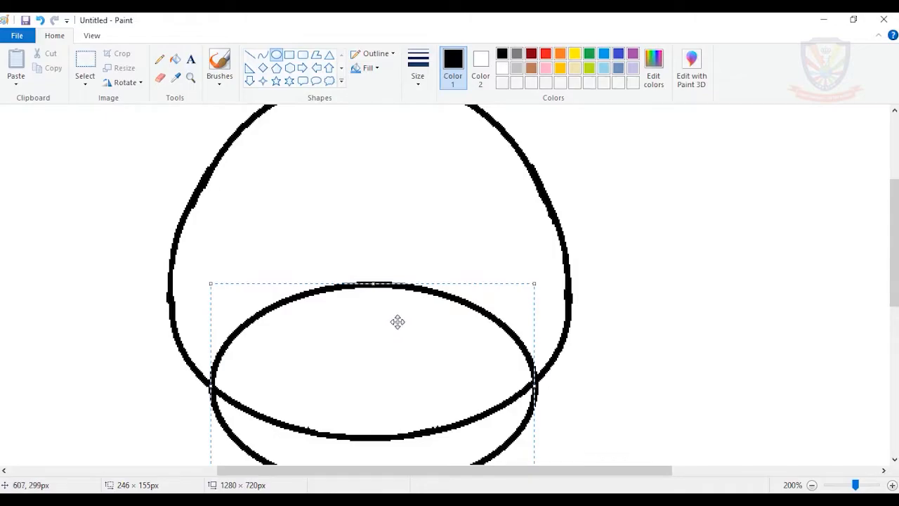
pyautogui.moveTo(367, 341); pyautogui.dragTo(382, 354)
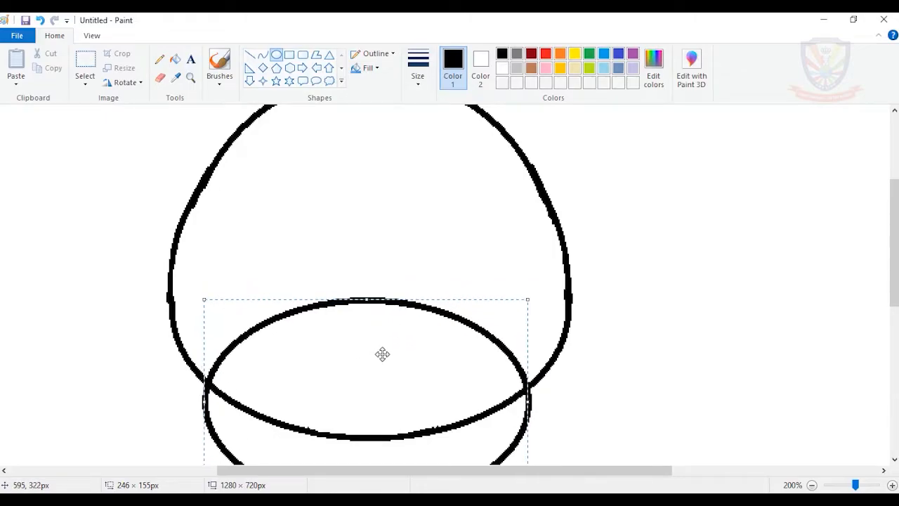
pyautogui.click(602, 305)
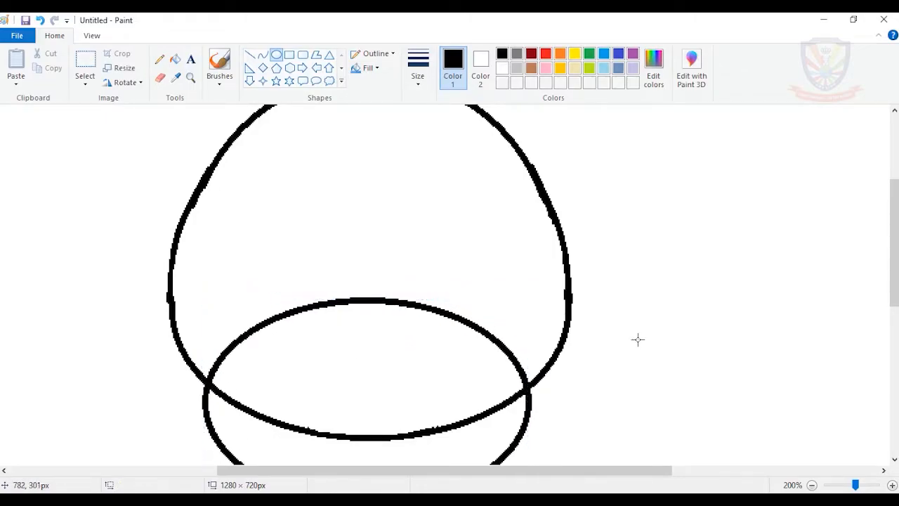
# Step: Cut the ellipse's sides just below the body, fill the detached lower arc with white, and erase the leftover specks
pyautogui.click(812, 484)
pyautogui.click(160, 78)
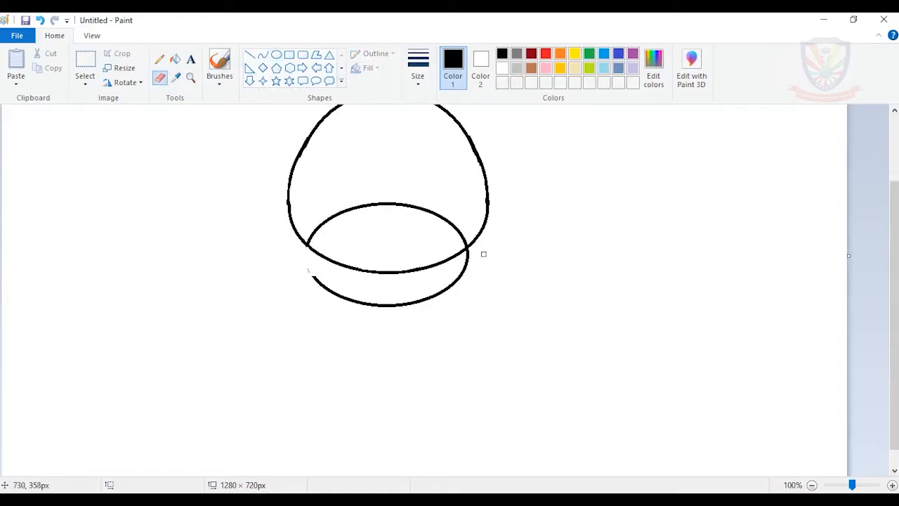
pyautogui.click(175, 59)
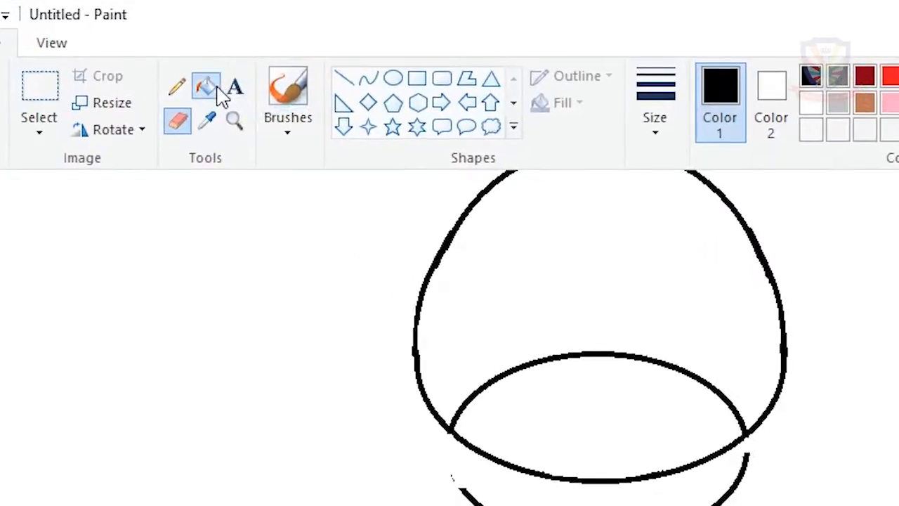
pyautogui.click(764, 105)
pyautogui.rightClick(742, 470)
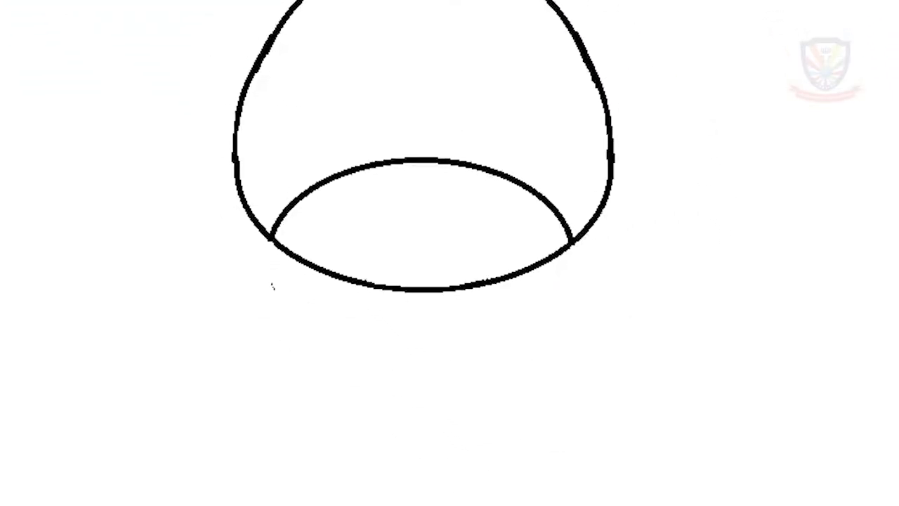
pyautogui.click(160, 78)
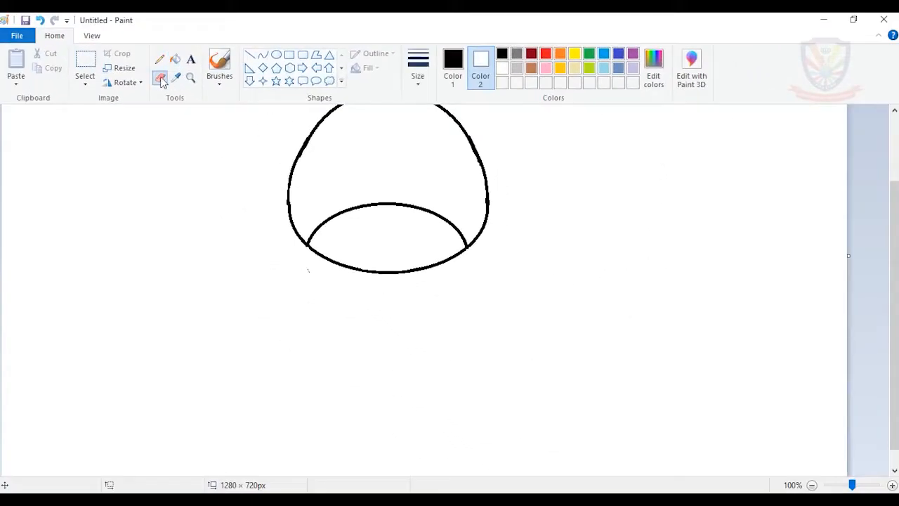
# Step: Draw a diamond about 131 × 122 px and center it over the top of the belly arc
pyautogui.scroll(3, 382, 209)
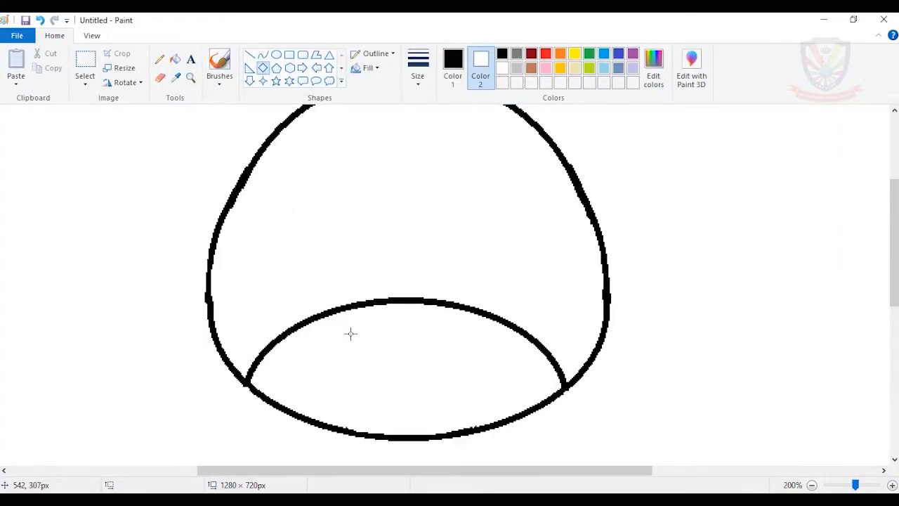
pyautogui.moveTo(342, 355); pyautogui.dragTo(514, 195)
pyautogui.moveTo(452, 256); pyautogui.dragTo(435, 311)
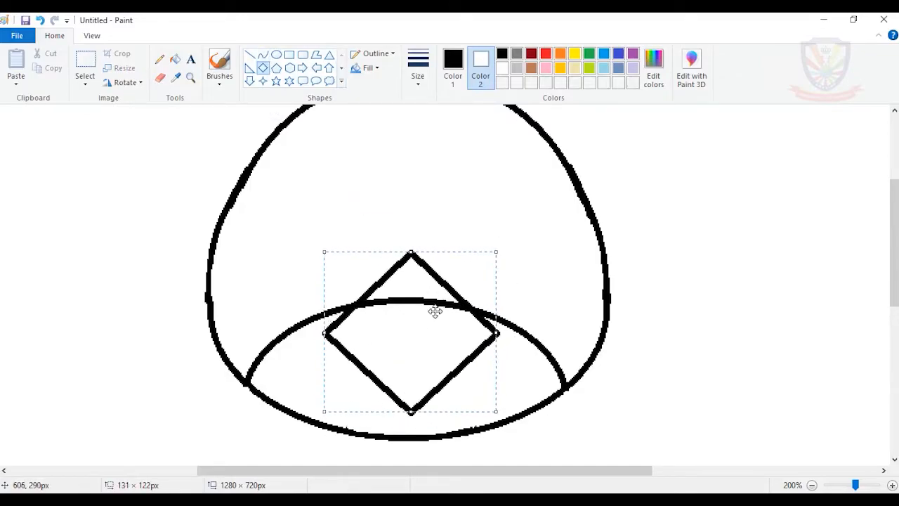
pyautogui.click(460, 206)
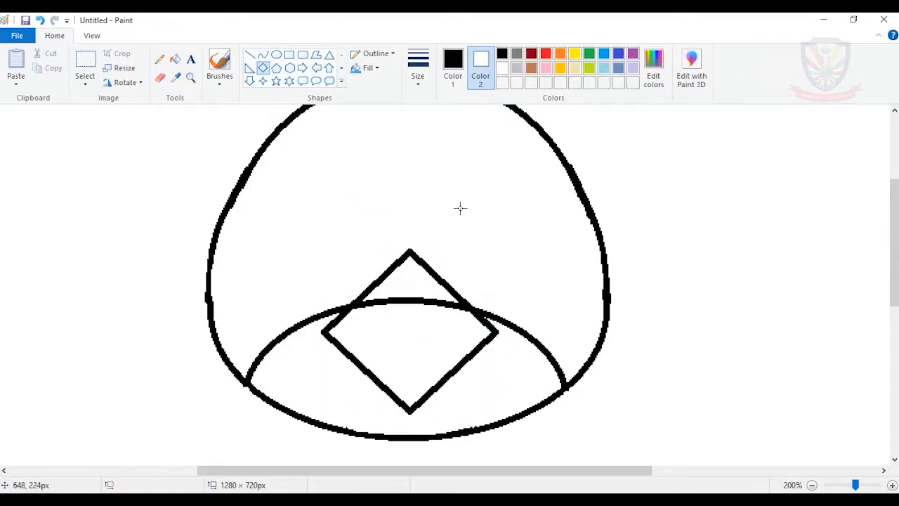
# Step: Erase the diamond's two upper edges with the arc between them and redraw those edges as outward-bowed curves
pyautogui.click(160, 78)
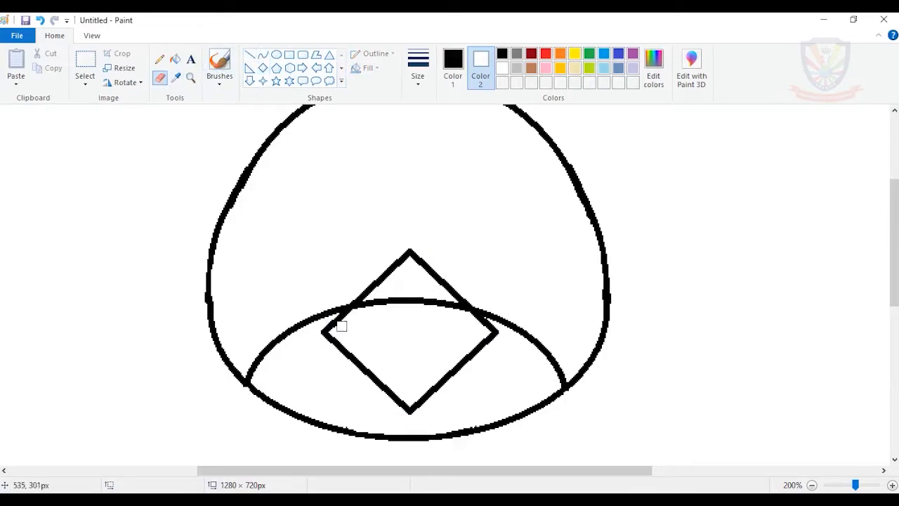
pyautogui.moveTo(329, 322)
pyautogui.mouseDown()
pyautogui.moveTo(364, 300)
pyautogui.moveTo(481, 302)
pyautogui.moveTo(486, 323)
pyautogui.moveTo(451, 298)
pyautogui.moveTo(385, 279)
pyautogui.moveTo(401, 293)
pyautogui.moveTo(418, 269)
pyautogui.moveTo(440, 297)
pyautogui.mouseUp()
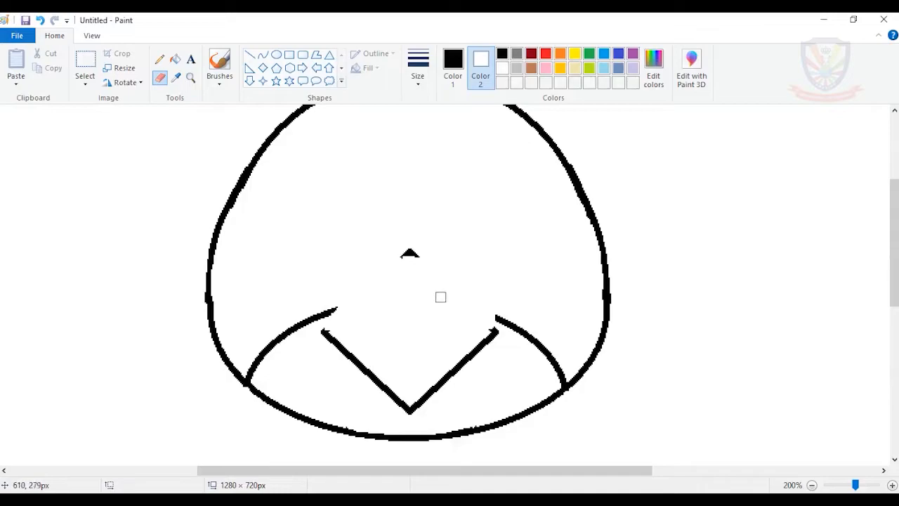
pyautogui.click(263, 55)
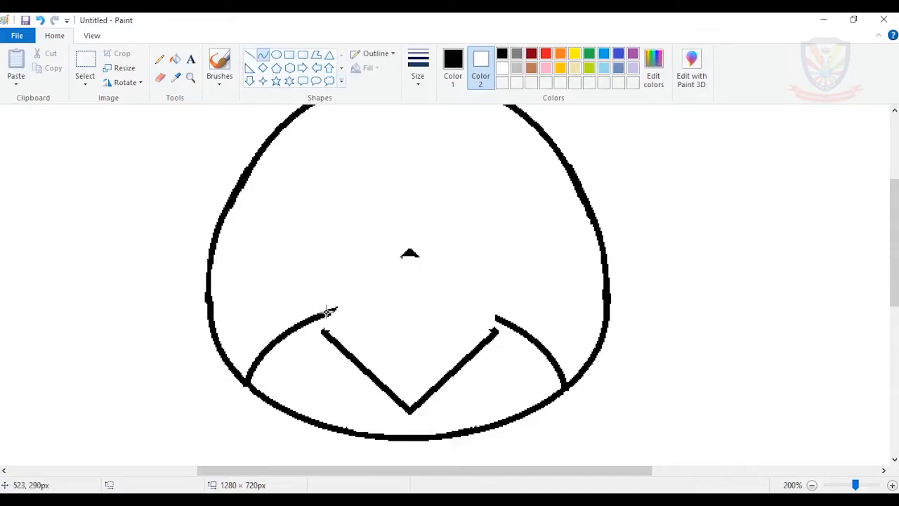
pyautogui.moveTo(323, 330)
pyautogui.mouseDown()
pyautogui.moveTo(409, 250)
pyautogui.moveTo(342, 224)
pyautogui.moveTo(446, 192)
pyautogui.moveTo(620, 322)
pyautogui.mouseUp()
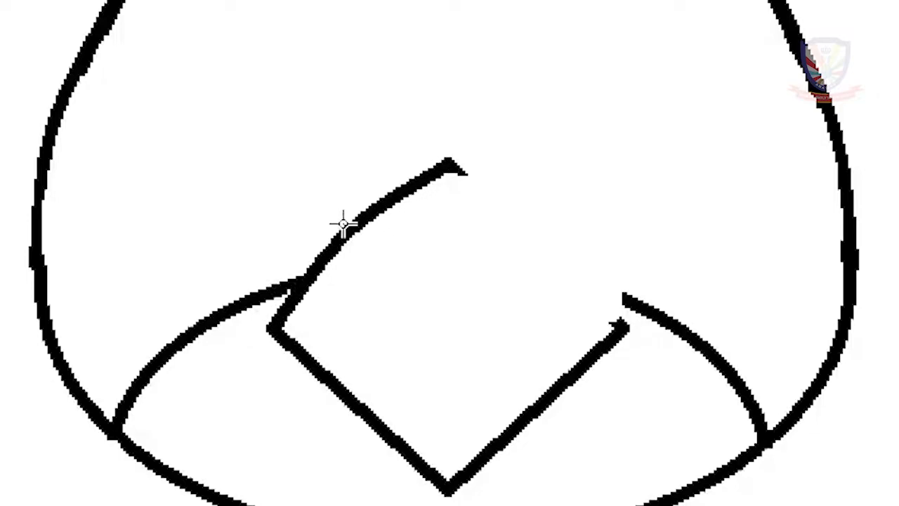
pyautogui.click(502, 183)
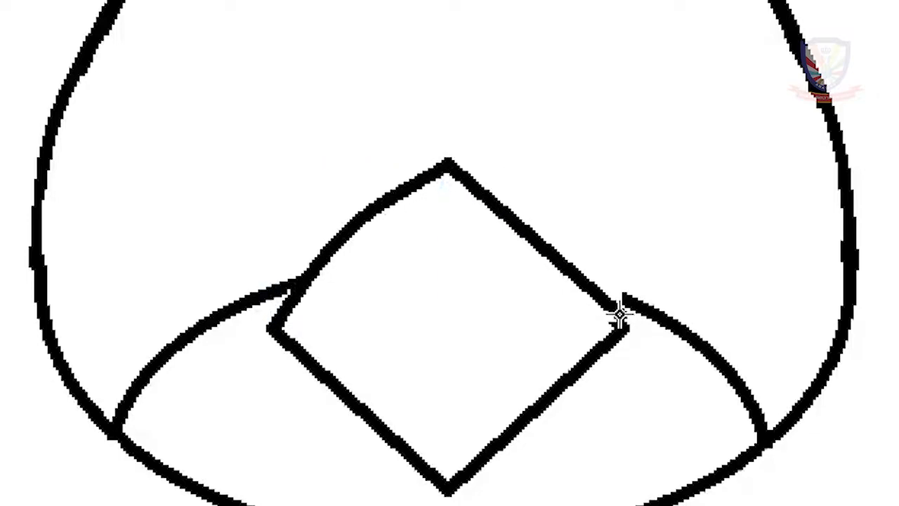
pyautogui.moveTo(546, 243); pyautogui.dragTo(555, 231)
pyautogui.click(556, 232)
pyautogui.click(662, 166)
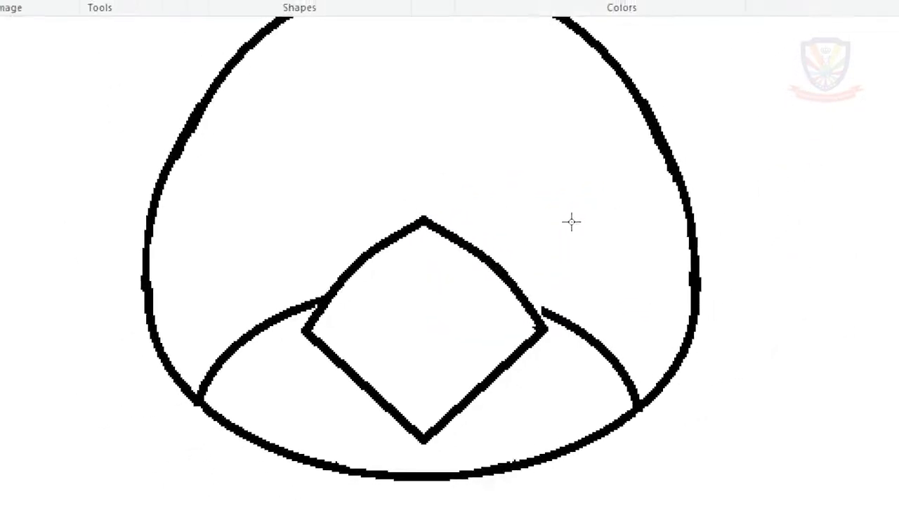
# Step: Draw two straight lines forming a shallow V between the beak's side corners and close the gap at the belly arc's right part
pyautogui.click(250, 54)
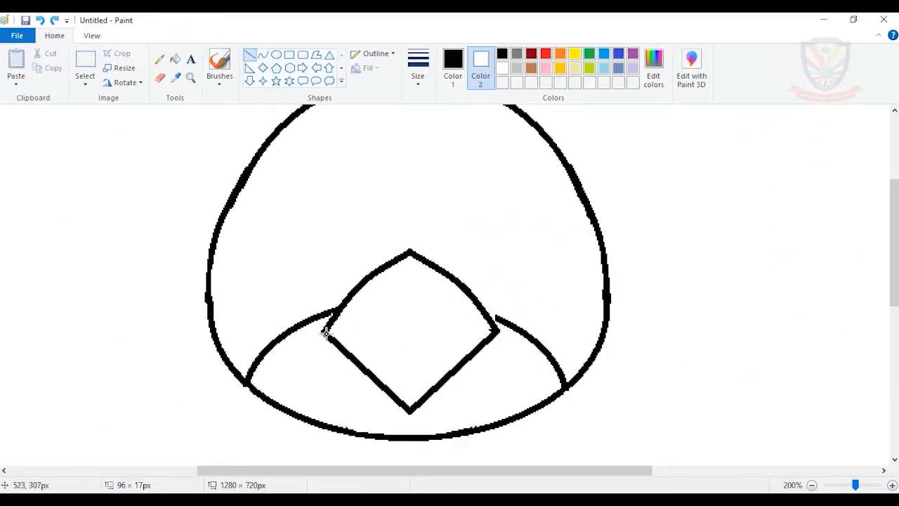
pyautogui.moveTo(325, 332)
pyautogui.mouseDown()
pyautogui.moveTo(413, 352)
pyautogui.moveTo(493, 329)
pyautogui.mouseUp()
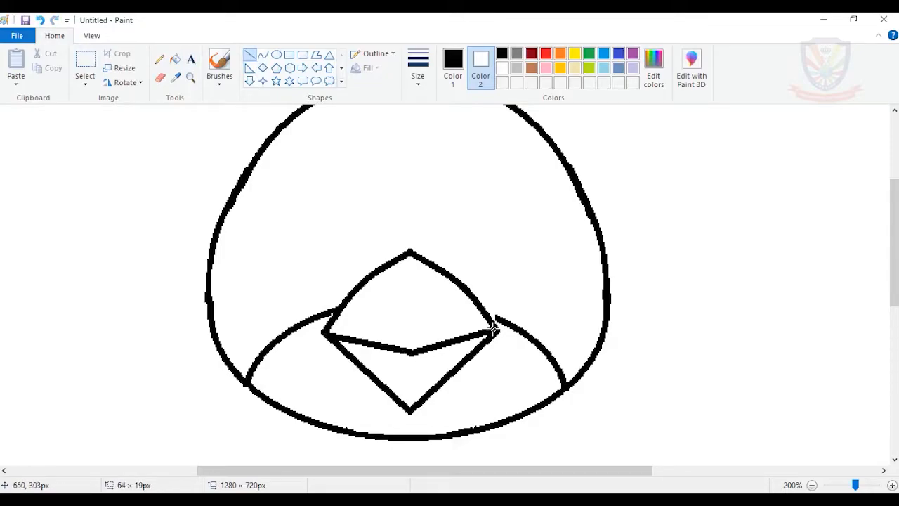
pyautogui.click(159, 59)
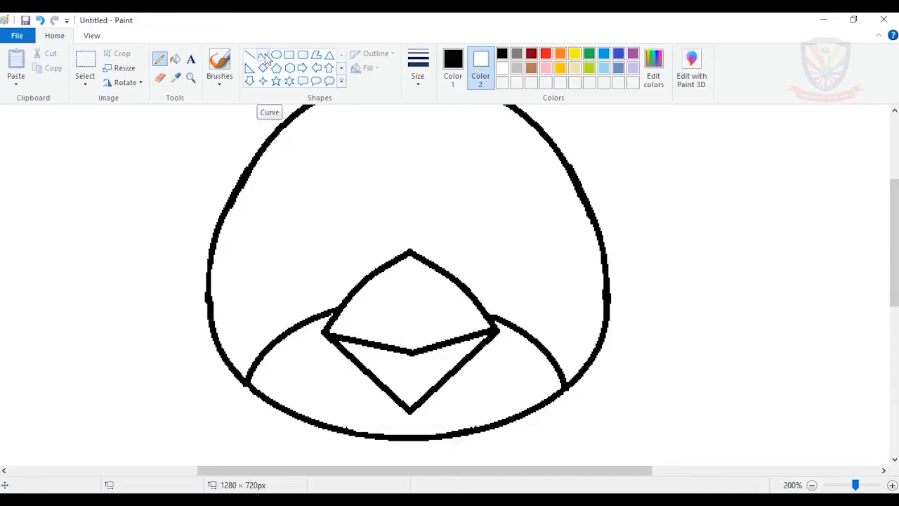
# Step: Erase the diamond's two lower edges and redraw them as outward-bowed curves forming a narrower lower beak
pyautogui.click(160, 77)
pyautogui.moveTo(330, 345)
pyautogui.mouseDown()
pyautogui.moveTo(375, 392)
pyautogui.moveTo(366, 367)
pyautogui.moveTo(417, 399)
pyautogui.moveTo(489, 344)
pyautogui.mouseUp()
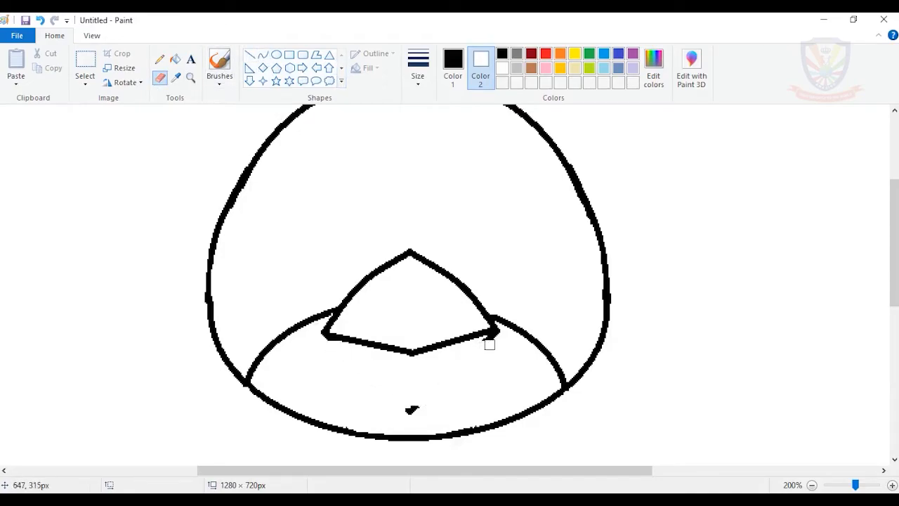
pyautogui.click(262, 54)
pyautogui.moveTo(497, 329); pyautogui.dragTo(414, 405)
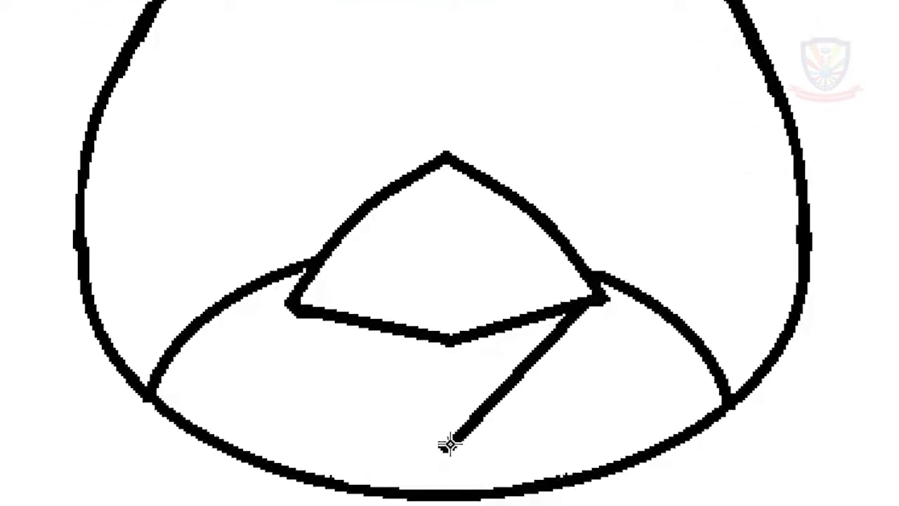
pyautogui.moveTo(518, 381)
pyautogui.mouseDown()
pyautogui.moveTo(538, 401)
pyautogui.moveTo(514, 401)
pyautogui.moveTo(491, 423)
pyautogui.moveTo(552, 385)
pyautogui.moveTo(546, 371)
pyautogui.moveTo(524, 400)
pyautogui.mouseUp()
pyautogui.moveTo(305, 311); pyautogui.dragTo(446, 442)
pyautogui.moveTo(377, 380)
pyautogui.mouseDown()
pyautogui.moveTo(359, 407)
pyautogui.moveTo(363, 398)
pyautogui.mouseUp()
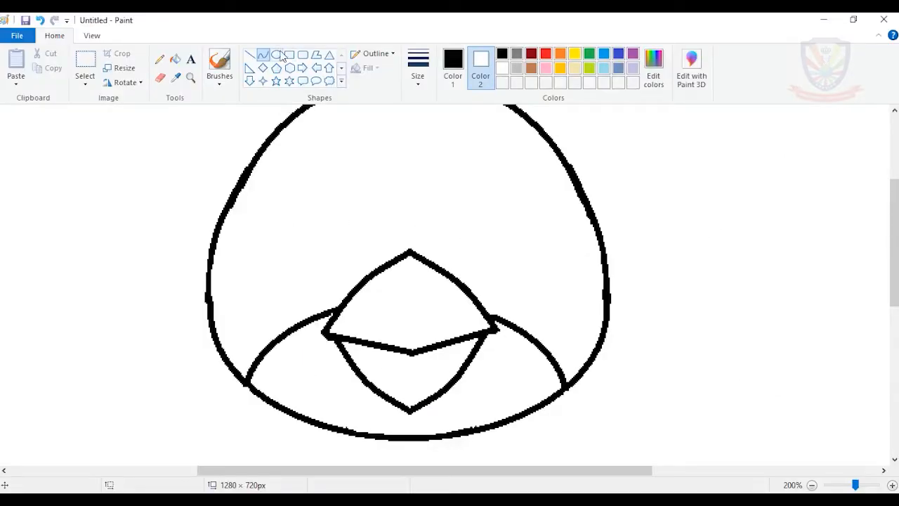
# Step: Draw a tall dark red ellipse as a cheek spot between the body's left edge and the belly arc
pyautogui.click(278, 55)
pyautogui.click(531, 55)
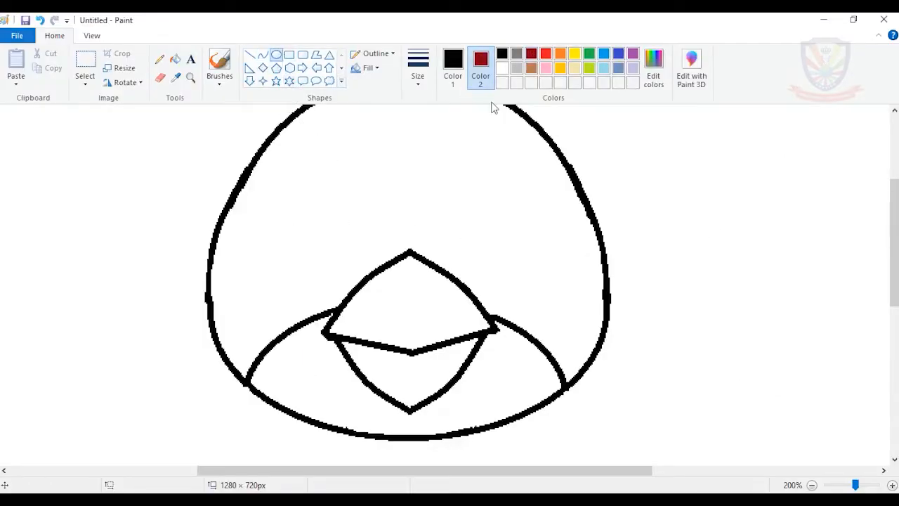
pyautogui.moveTo(238, 335); pyautogui.dragTo(264, 287)
pyautogui.click(452, 67)
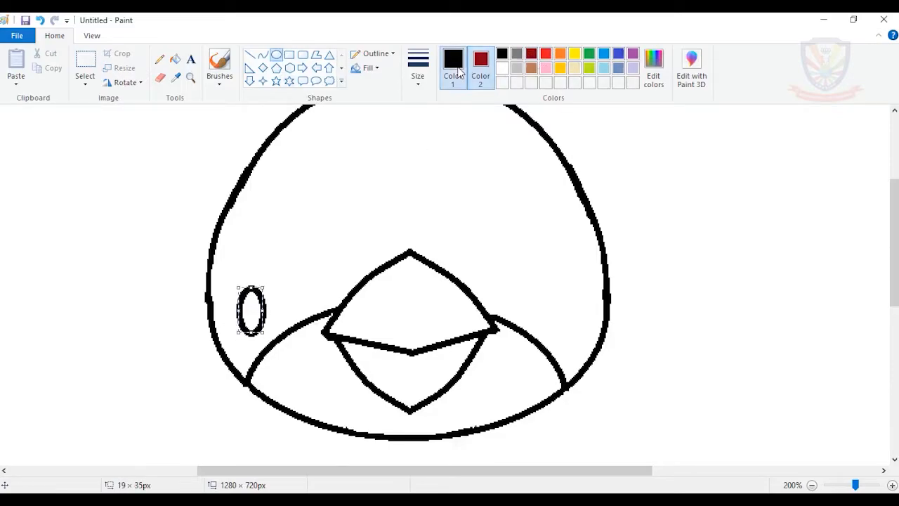
pyautogui.click(531, 54)
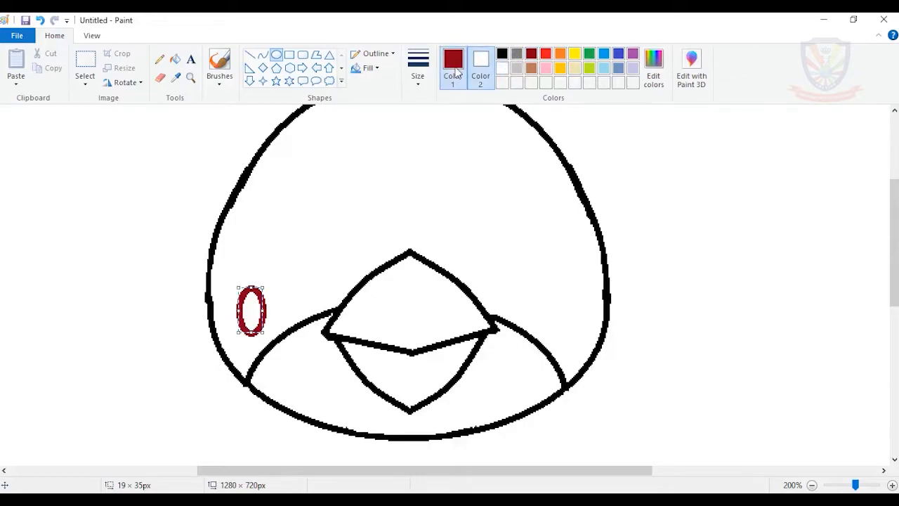
pyautogui.moveTo(251, 311)
pyautogui.mouseDown()
pyautogui.moveTo(231, 315)
pyautogui.moveTo(237, 288)
pyautogui.mouseUp()
# Step: Add a similar dark red spot near the body's right edge and a larger one on each side of the beak
pyautogui.moveTo(563, 343); pyautogui.dragTo(592, 289)
pyautogui.moveTo(265, 306); pyautogui.dragTo(310, 231)
pyautogui.moveTo(503, 297); pyautogui.dragTo(540, 233)
pyautogui.moveTo(526, 259); pyautogui.dragTo(529, 262)
pyautogui.click(483, 226)
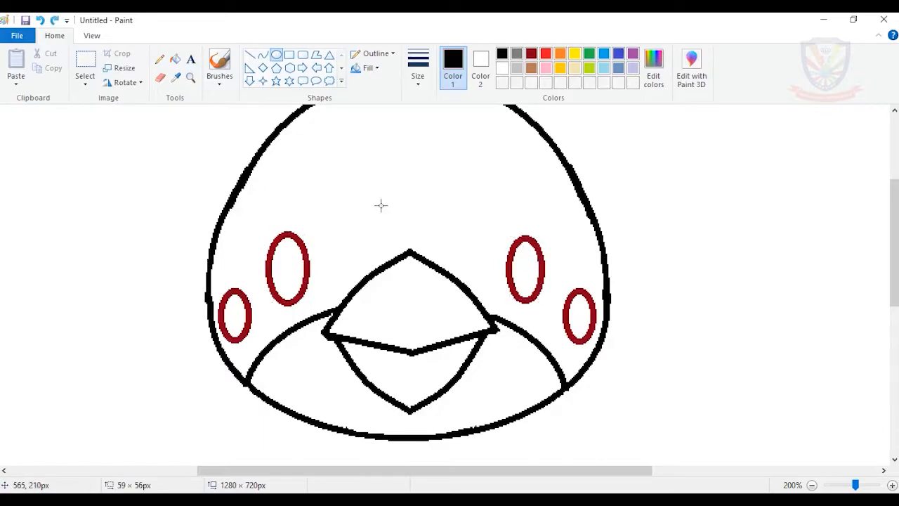
# Step: Draw two nearly round black eye outlines side by side, touching at the beak's tip and overlapping its upper edges
pyautogui.moveTo(330, 209); pyautogui.dragTo(414, 279)
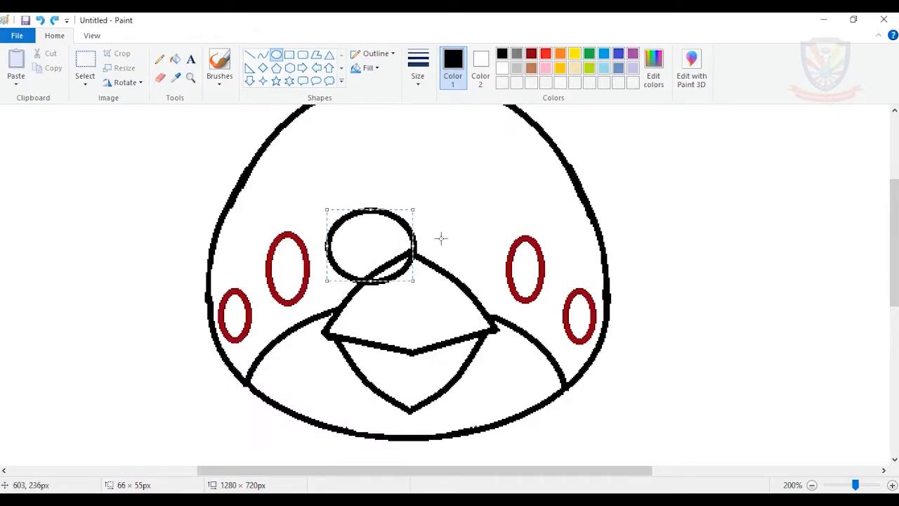
pyautogui.moveTo(327, 245); pyautogui.dragTo(334, 245)
pyautogui.click(413, 279)
pyautogui.moveTo(413, 280); pyautogui.dragTo(490, 210)
pyautogui.moveTo(457, 245); pyautogui.dragTo(455, 245)
pyautogui.click(498, 216)
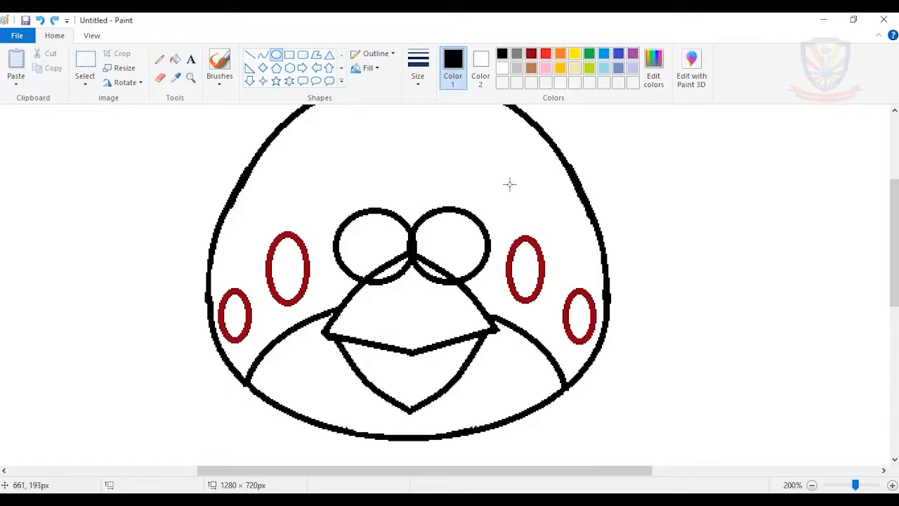
# Step: Erase the parts of the eye outlines inside the beak and thin the line where the eyes touch
pyautogui.click(161, 78)
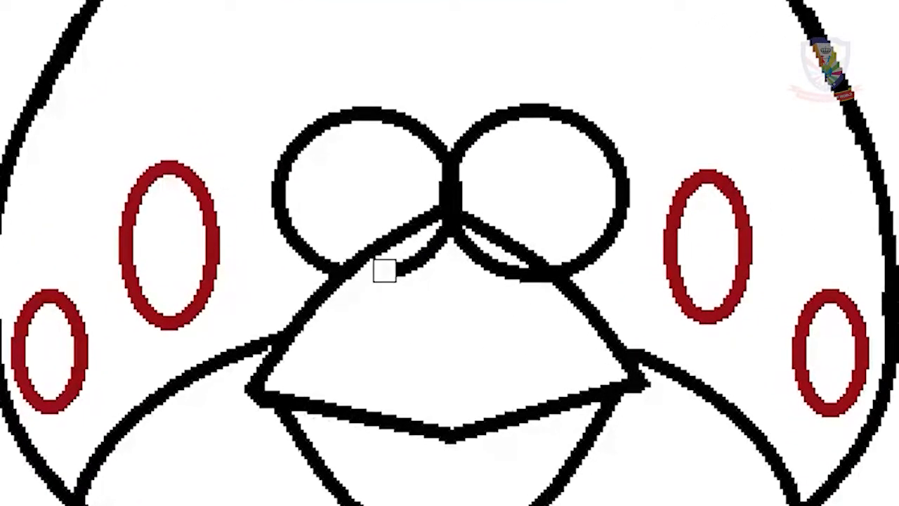
pyautogui.moveTo(384, 271)
pyautogui.mouseDown()
pyautogui.moveTo(439, 235)
pyautogui.moveTo(525, 295)
pyautogui.mouseUp()
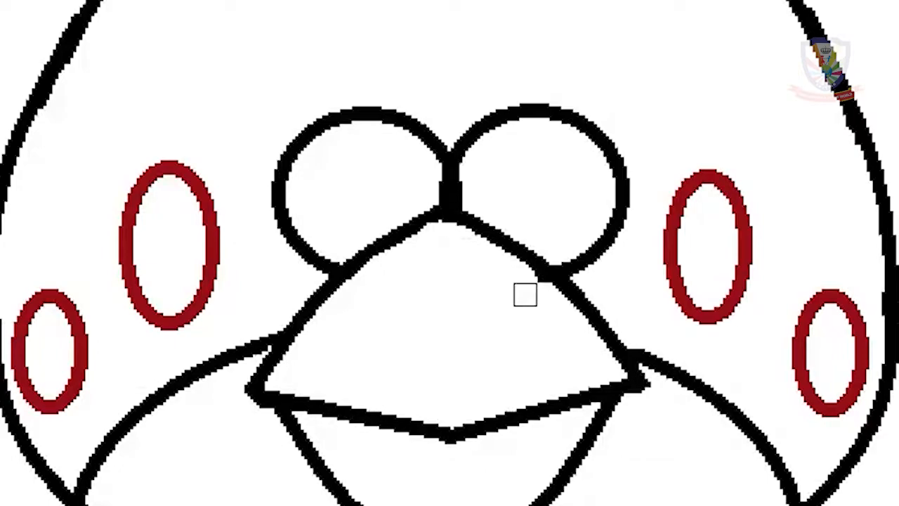
pyautogui.moveTo(468, 199); pyautogui.dragTo(465, 199)
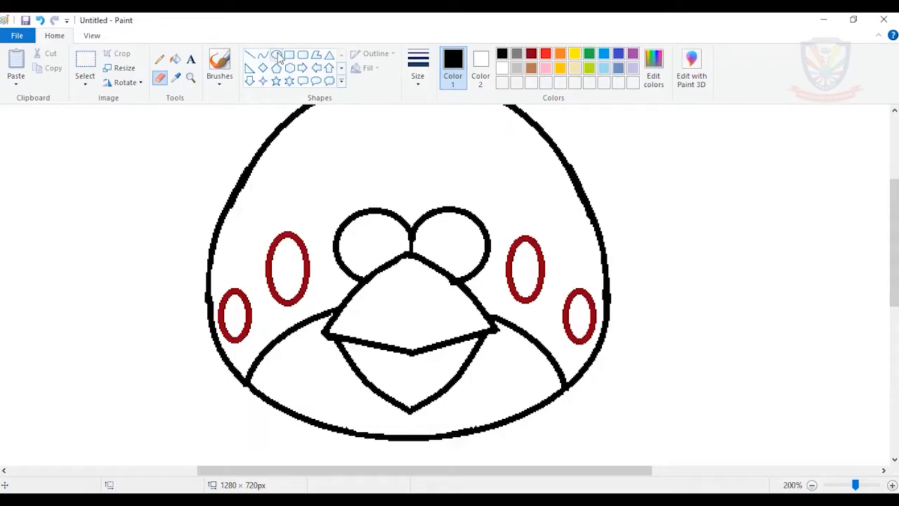
# Step: Draw a circular pupil about 16 px across near the inner side of each eye and fill both with black
pyautogui.click(277, 55)
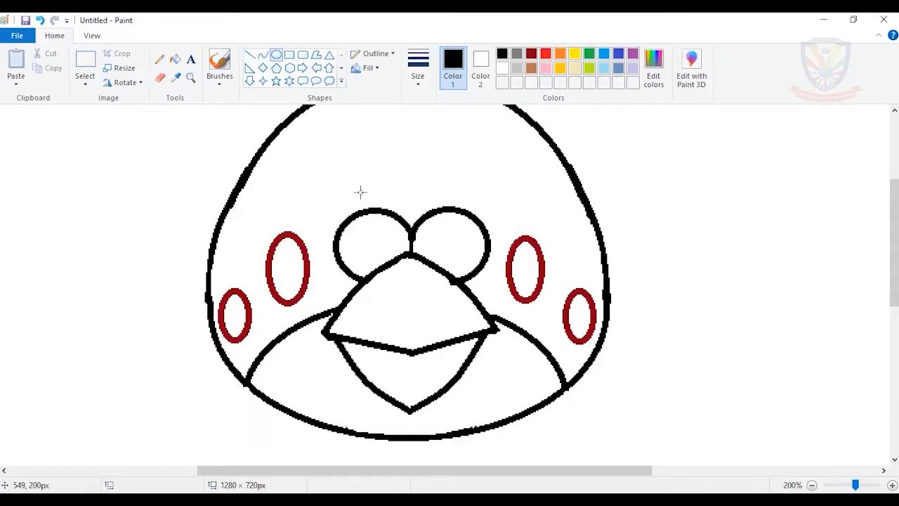
pyautogui.moveTo(378, 238); pyautogui.dragTo(397, 257)
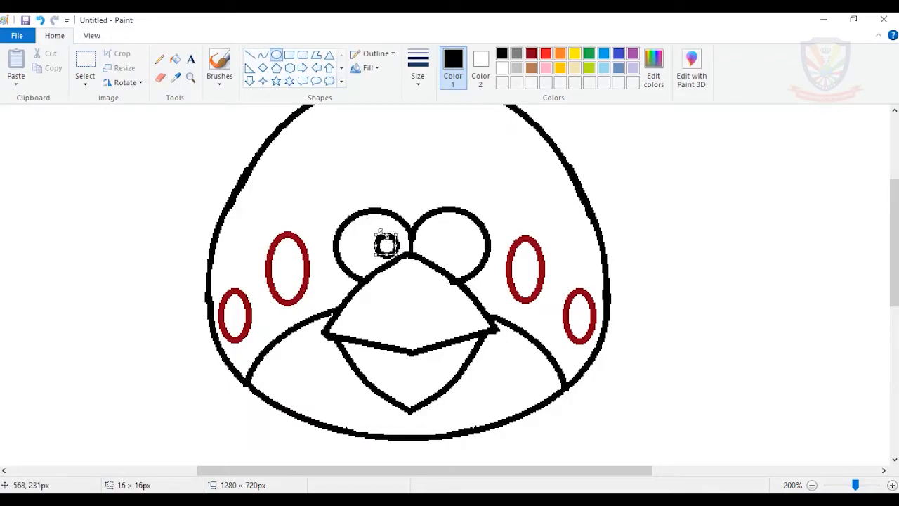
pyautogui.moveTo(420, 239); pyautogui.dragTo(437, 255)
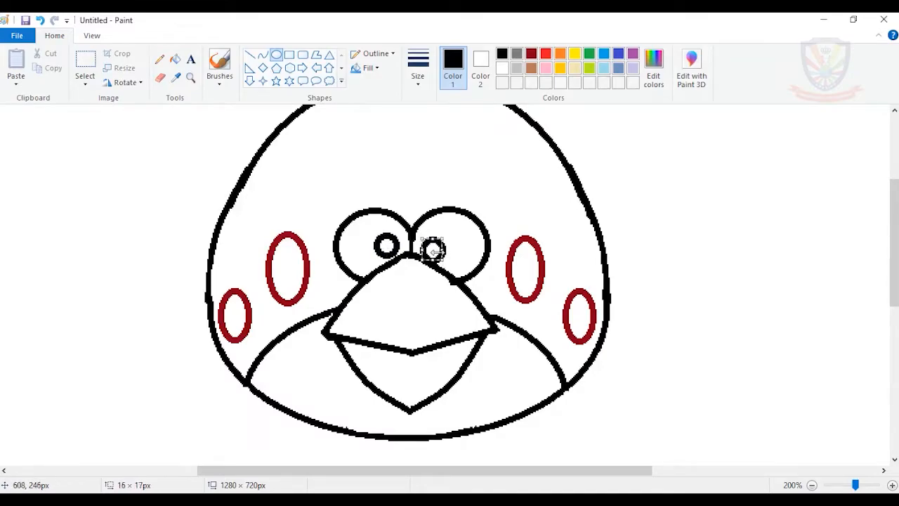
pyautogui.click(892, 485)
pyautogui.moveTo(649, 321)
pyautogui.mouseDown()
pyautogui.moveTo(643, 313)
pyautogui.moveTo(651, 316)
pyautogui.mouseUp()
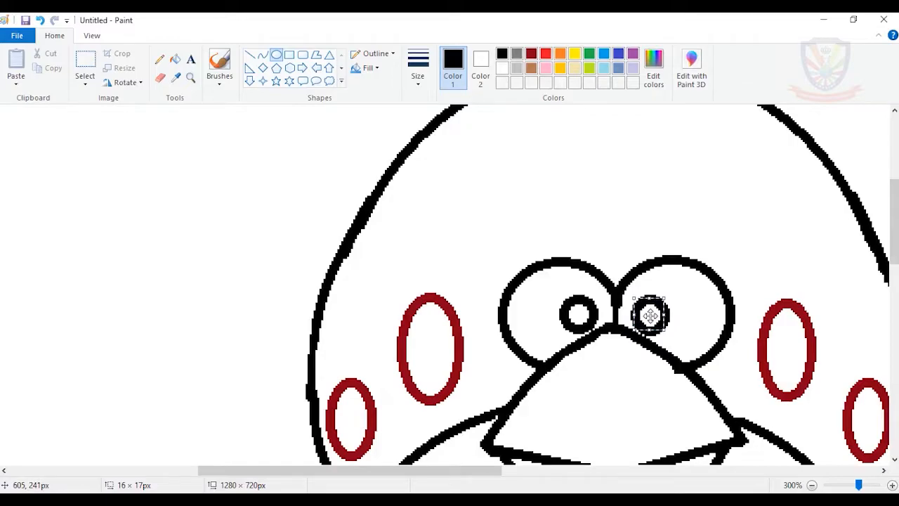
pyautogui.click(176, 60)
pyautogui.click(581, 313)
pyautogui.click(650, 315)
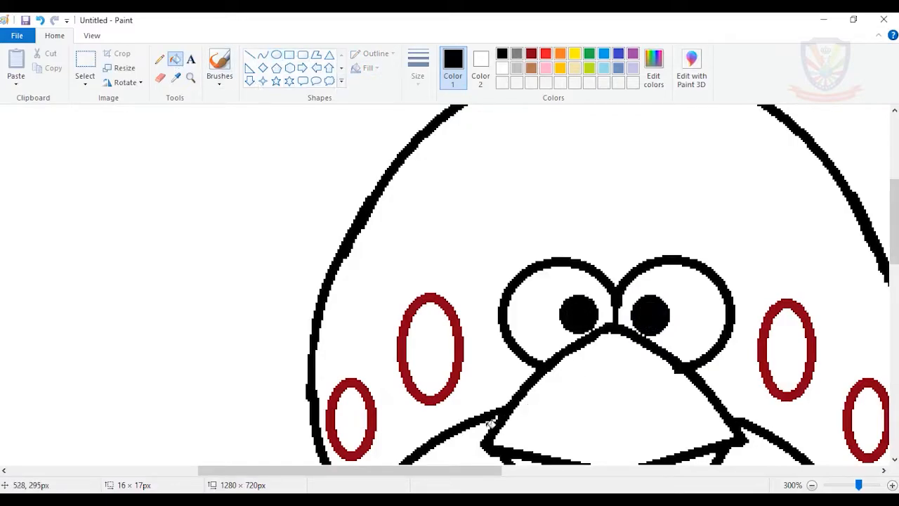
# Step: Draw the brows' lower edges as two straight lines slanting up and outward from between the eyes, each about 85 px wide
pyautogui.moveTo(407, 472); pyautogui.dragTo(482, 471)
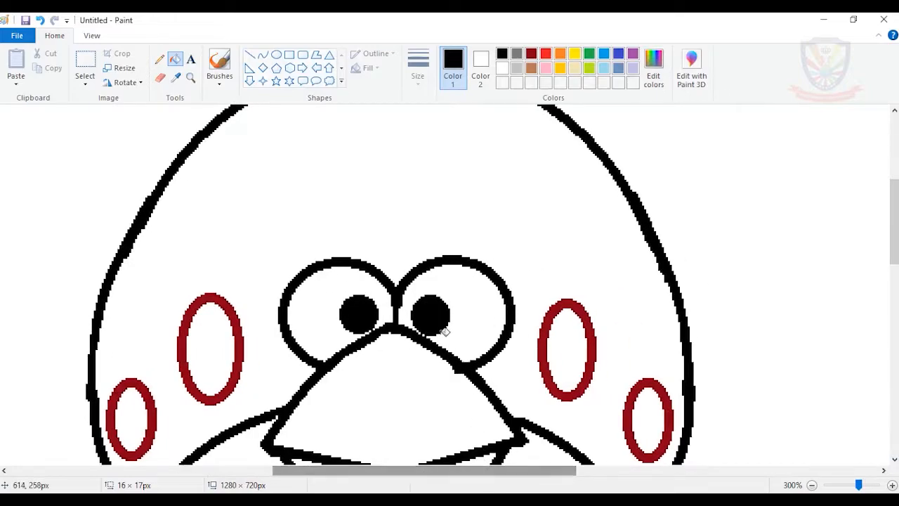
pyautogui.click(250, 56)
pyautogui.moveTo(190, 230); pyautogui.dragTo(395, 294)
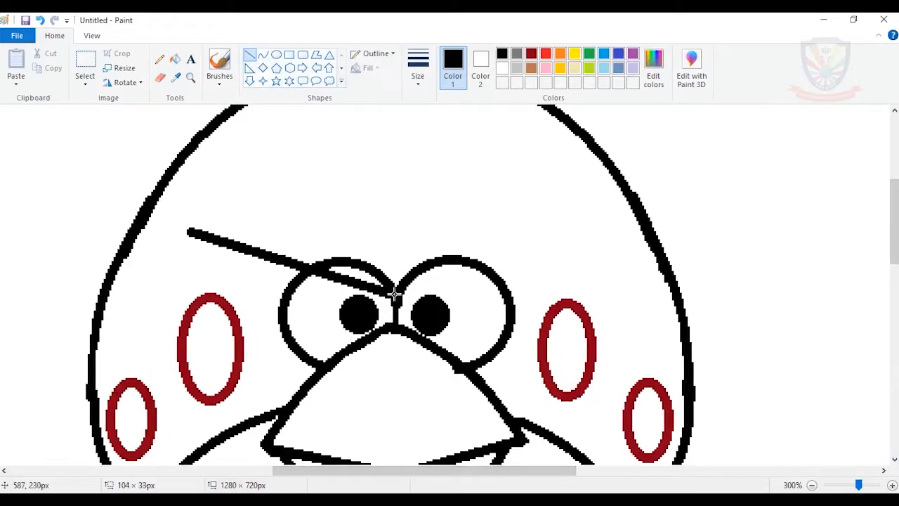
pyautogui.moveTo(189, 230); pyautogui.dragTo(222, 243)
pyautogui.moveTo(398, 287)
pyautogui.mouseDown()
pyautogui.moveTo(578, 241)
pyautogui.moveTo(566, 241)
pyautogui.mouseUp()
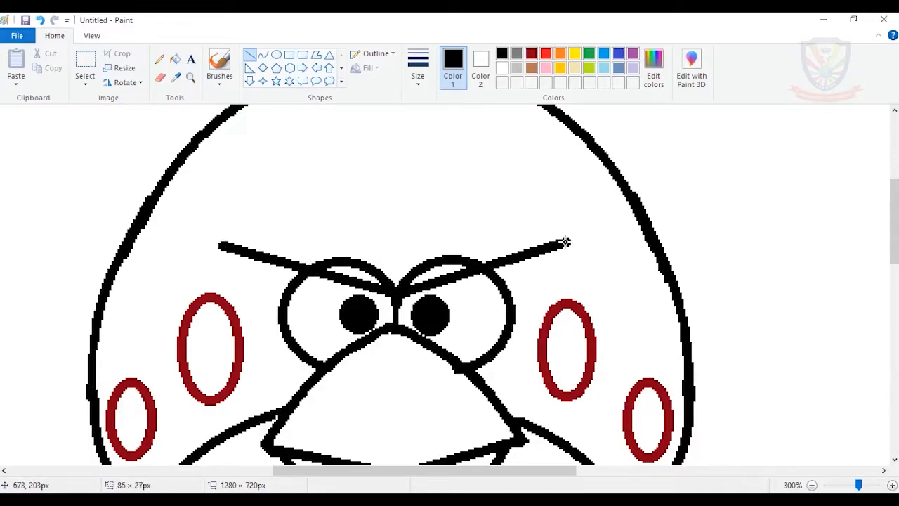
# Step: Close the brow outline with a short slanted line at each outer end, about 14 × 27 px, and a V-shaped top edge
pyautogui.moveTo(218, 244)
pyautogui.mouseDown()
pyautogui.moveTo(231, 195)
pyautogui.moveTo(247, 191)
pyautogui.mouseUp()
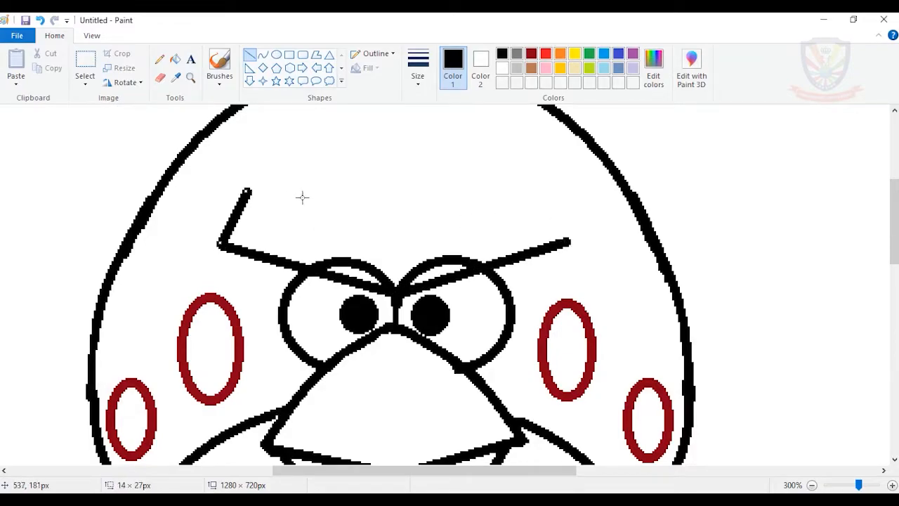
pyautogui.moveTo(569, 241); pyautogui.dragTo(544, 189)
pyautogui.moveTo(247, 191)
pyautogui.mouseDown()
pyautogui.moveTo(397, 262)
pyautogui.moveTo(544, 188)
pyautogui.mouseUp()
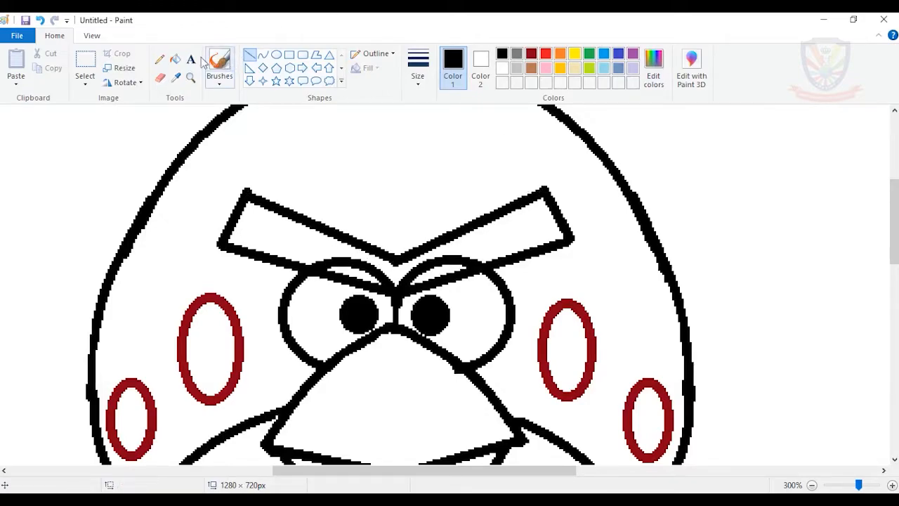
# Step: Fill the brow shape with black, including the eye slivers enclosed beneath its top edge
pyautogui.click(175, 59)
pyautogui.click(440, 257)
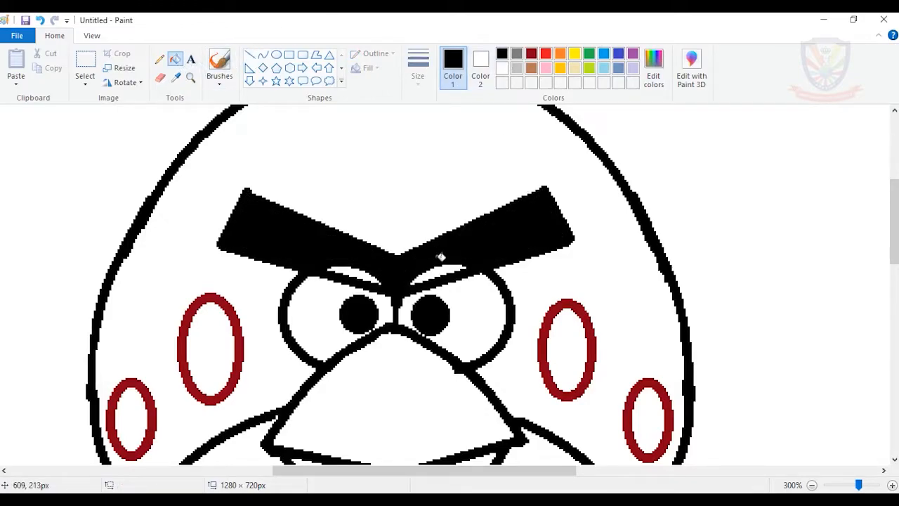
pyautogui.click(439, 272)
pyautogui.click(354, 269)
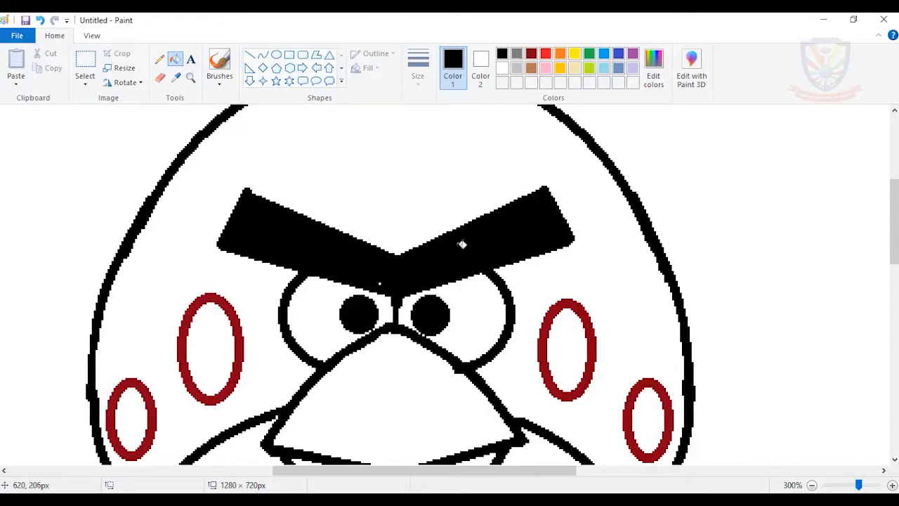
# Step: Draw two black straight lines from the top of the head, one slanting up-left and one nearly horizontal, about 100 × 5 px
pyautogui.scroll(-1, 465, 242)
pyautogui.scroll(2, 454, 251)
pyautogui.scroll(1, 307, 210)
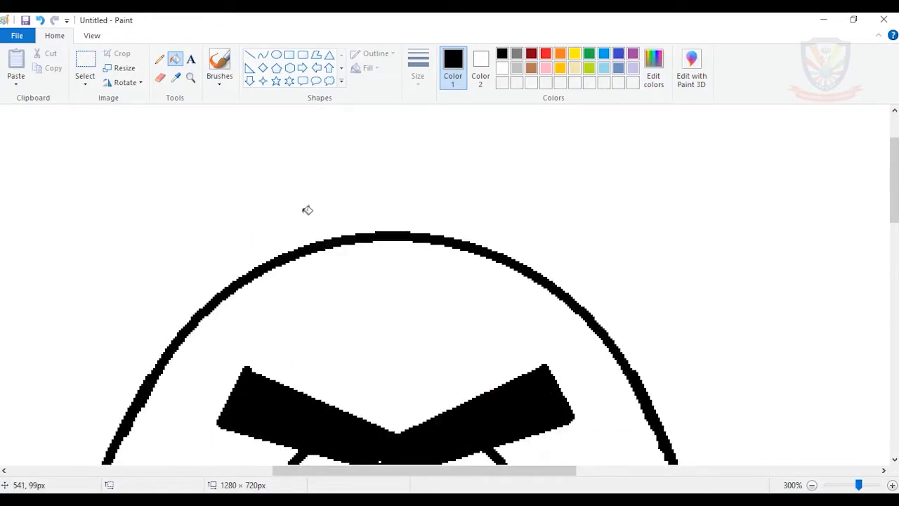
pyautogui.click(250, 55)
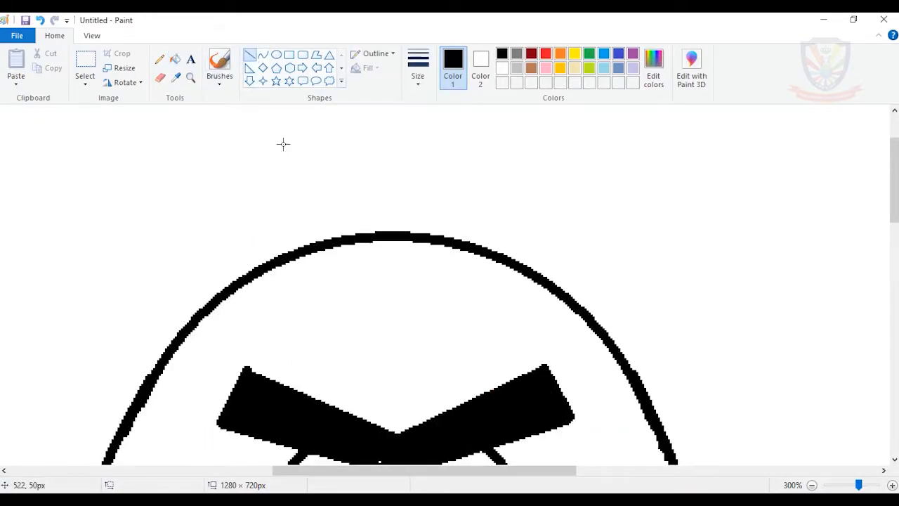
pyautogui.moveTo(392, 236)
pyautogui.mouseDown()
pyautogui.moveTo(333, 157)
pyautogui.moveTo(281, 117)
pyautogui.moveTo(241, 124)
pyautogui.mouseUp()
pyautogui.moveTo(385, 235)
pyautogui.mouseDown()
pyautogui.moveTo(428, 210)
pyautogui.moveTo(389, 233)
pyautogui.moveTo(161, 229)
pyautogui.mouseUp()
pyautogui.click(349, 238)
pyautogui.scroll(2, 185, 257)
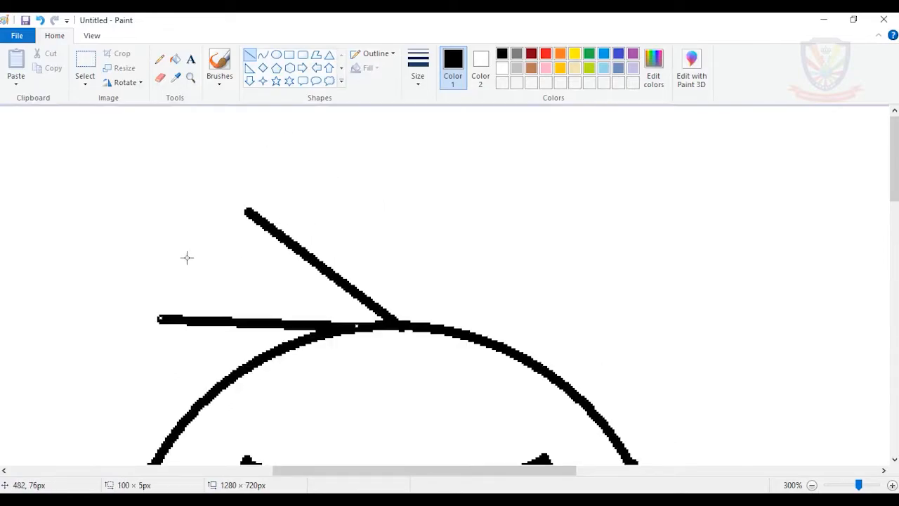
# Step: Draw a circle about 29 px across centred on the free end of each of the two head lines
pyautogui.click(277, 56)
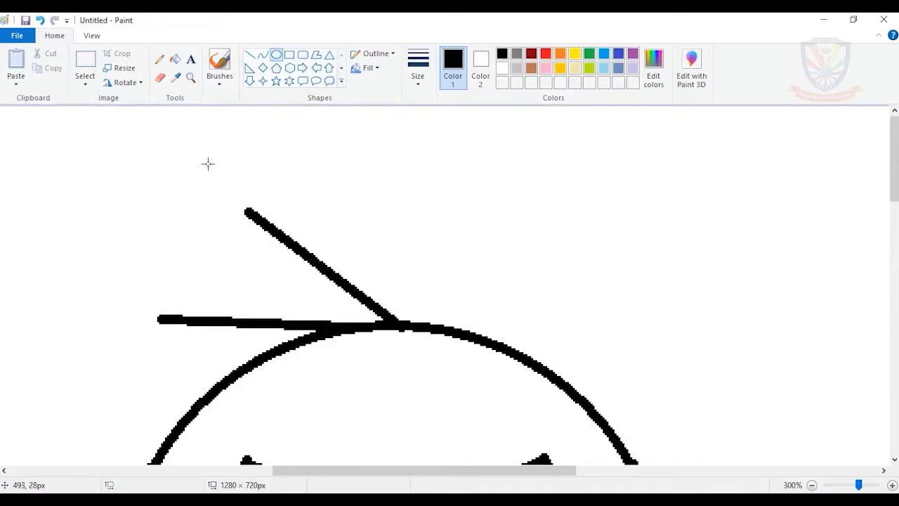
pyautogui.moveTo(205, 163); pyautogui.dragTo(267, 229)
pyautogui.moveTo(238, 190); pyautogui.dragTo(254, 206)
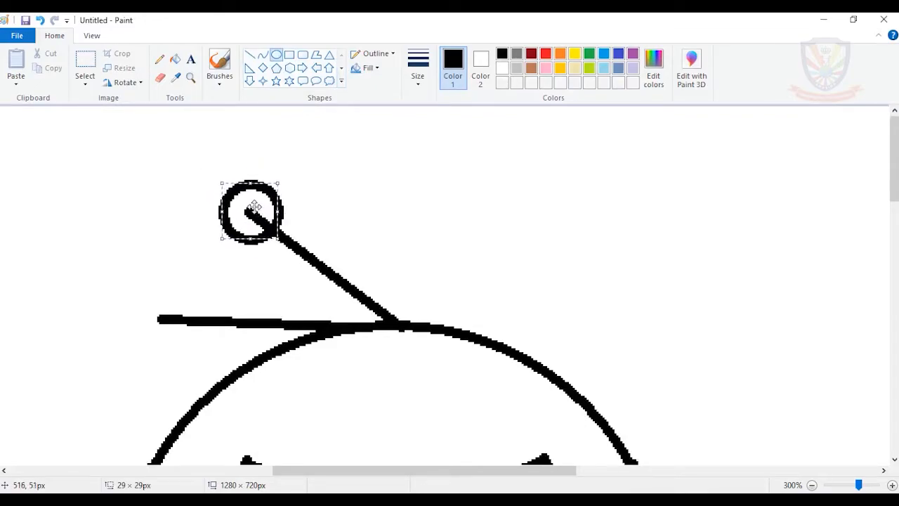
pyautogui.moveTo(141, 301)
pyautogui.mouseDown()
pyautogui.moveTo(195, 340)
pyautogui.moveTo(198, 357)
pyautogui.mouseUp()
pyautogui.moveTo(164, 330); pyautogui.dragTo(166, 321)
pyautogui.click(244, 288)
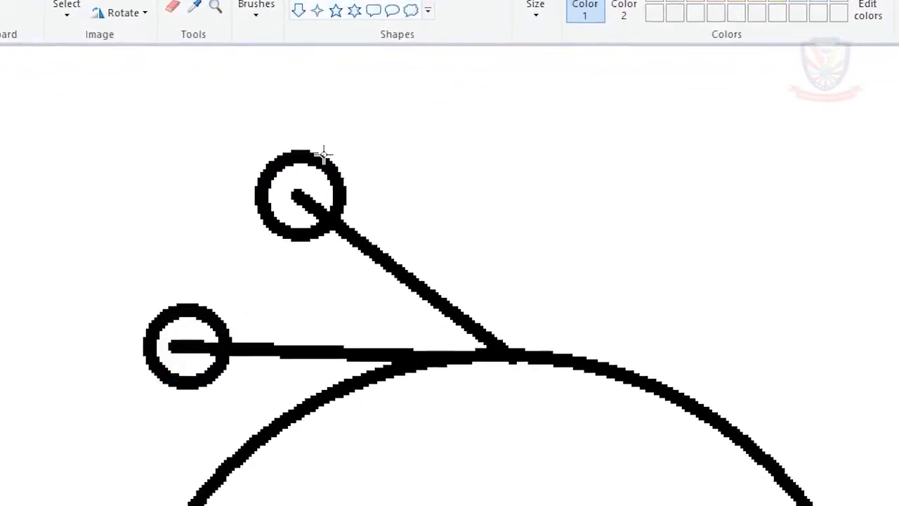
# Step: Outline the upper head feather with two outward-bending curves running from the sides of its end circle to the head
pyautogui.moveTo(324, 154); pyautogui.dragTo(502, 349)
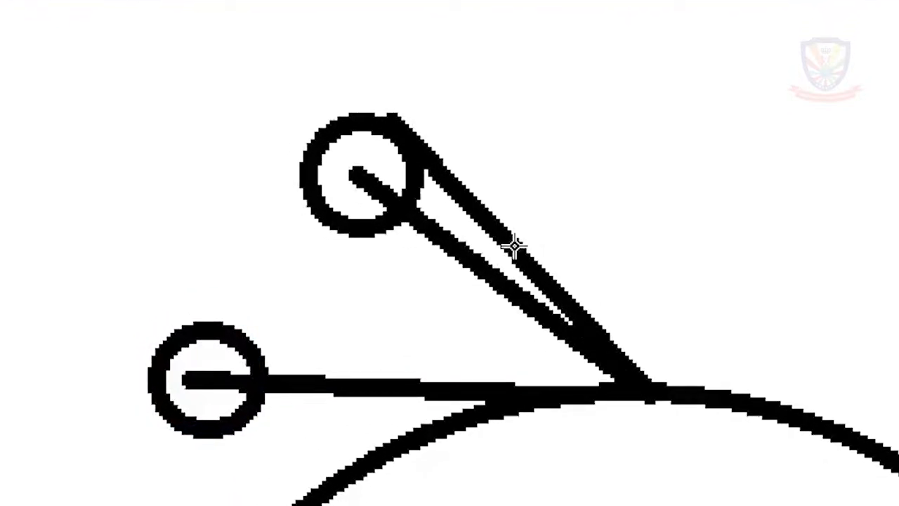
pyautogui.moveTo(514, 246)
pyautogui.mouseDown()
pyautogui.moveTo(538, 192)
pyautogui.moveTo(522, 182)
pyautogui.moveTo(572, 266)
pyautogui.moveTo(618, 274)
pyautogui.moveTo(626, 265)
pyautogui.mouseUp()
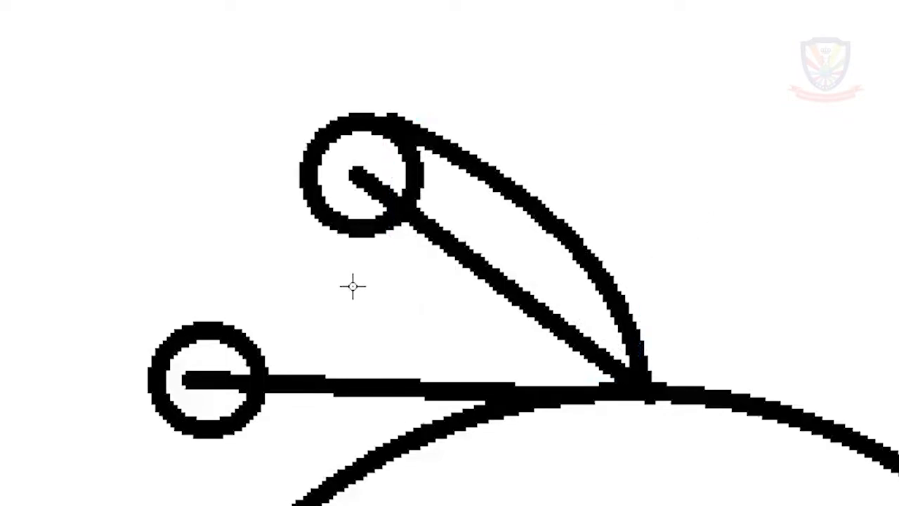
pyautogui.moveTo(315, 202)
pyautogui.mouseDown()
pyautogui.moveTo(608, 401)
pyautogui.moveTo(578, 387)
pyautogui.mouseUp()
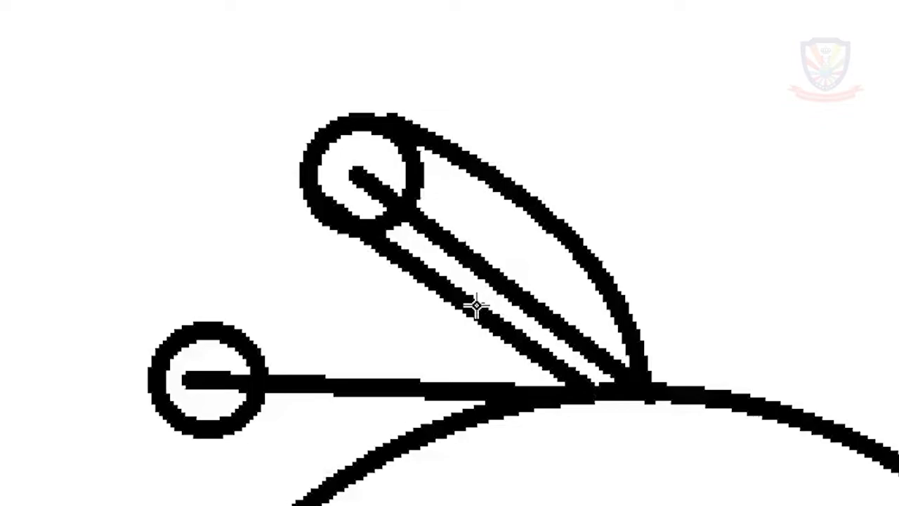
pyautogui.moveTo(431, 277)
pyautogui.mouseDown()
pyautogui.moveTo(344, 271)
pyautogui.moveTo(341, 258)
pyautogui.mouseUp()
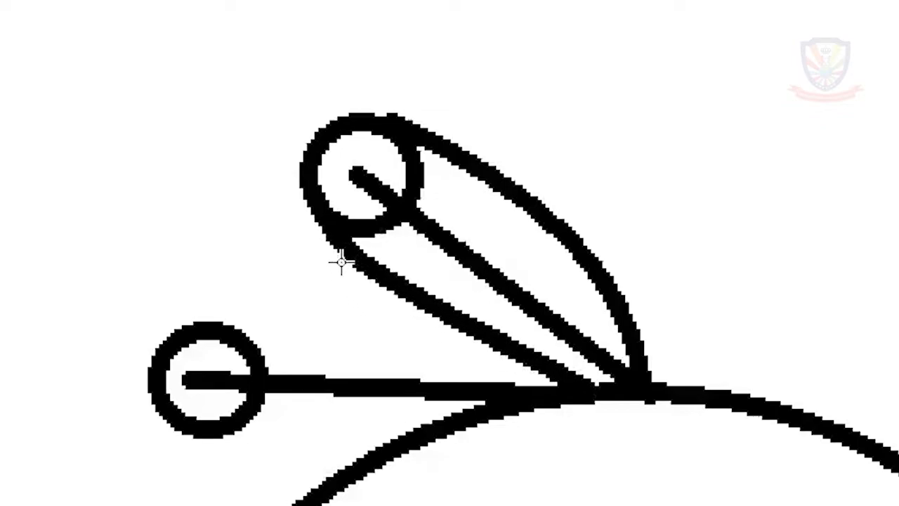
pyautogui.moveTo(459, 321); pyautogui.dragTo(481, 363)
# Step: Outline the lower head feather with an upward-bending curve above and a downward-bending curve below, from its end circle to the head
pyautogui.moveTo(198, 325)
pyautogui.mouseDown()
pyautogui.moveTo(382, 325)
pyautogui.moveTo(497, 359)
pyautogui.moveTo(472, 344)
pyautogui.moveTo(513, 377)
pyautogui.moveTo(544, 385)
pyautogui.mouseUp()
pyautogui.moveTo(371, 356)
pyautogui.mouseDown()
pyautogui.moveTo(367, 304)
pyautogui.moveTo(293, 305)
pyautogui.moveTo(367, 335)
pyautogui.moveTo(429, 298)
pyautogui.mouseUp()
pyautogui.click(442, 425)
pyautogui.moveTo(201, 427); pyautogui.dragTo(268, 458)
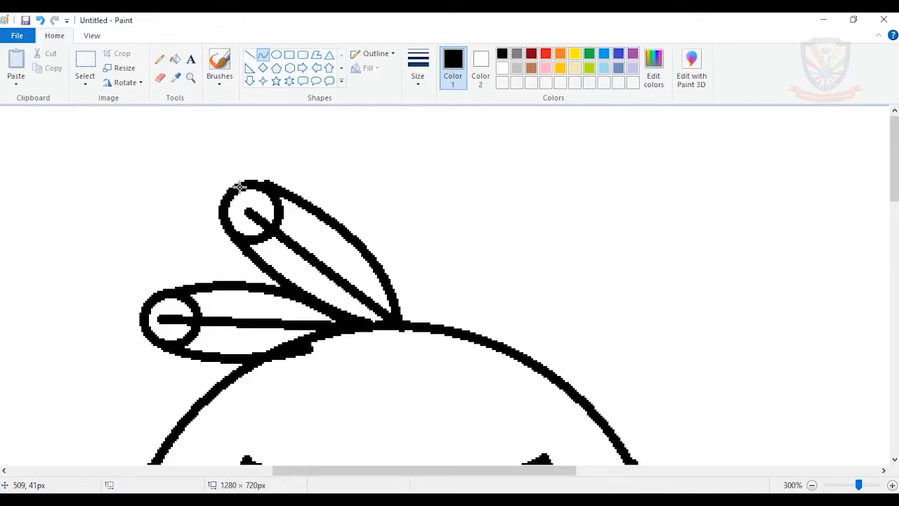
# Step: Erase the guide lines, inner circle arcs and head outline inside the two feathers, leaving only their outer contour
pyautogui.click(162, 78)
pyautogui.moveTo(160, 319)
pyautogui.mouseDown()
pyautogui.moveTo(186, 322)
pyautogui.moveTo(183, 308)
pyautogui.moveTo(205, 316)
pyautogui.moveTo(179, 332)
pyautogui.moveTo(203, 340)
pyautogui.moveTo(287, 325)
pyautogui.moveTo(274, 340)
pyautogui.moveTo(301, 336)
pyautogui.moveTo(301, 326)
pyautogui.moveTo(330, 339)
pyautogui.mouseUp()
pyautogui.moveTo(289, 252)
pyautogui.mouseDown()
pyautogui.moveTo(253, 235)
pyautogui.moveTo(275, 234)
pyautogui.moveTo(333, 290)
pyautogui.moveTo(359, 300)
pyautogui.mouseUp()
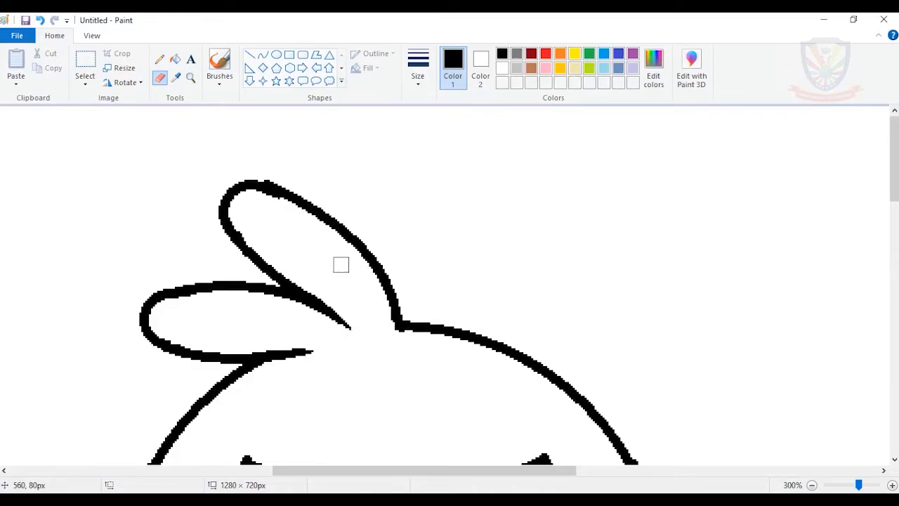
# Step: Draw a dark red ellipse about 39 × 57 px over the outer part of the left eye, extending beyond its outline
pyautogui.scroll(-5, 368, 273)
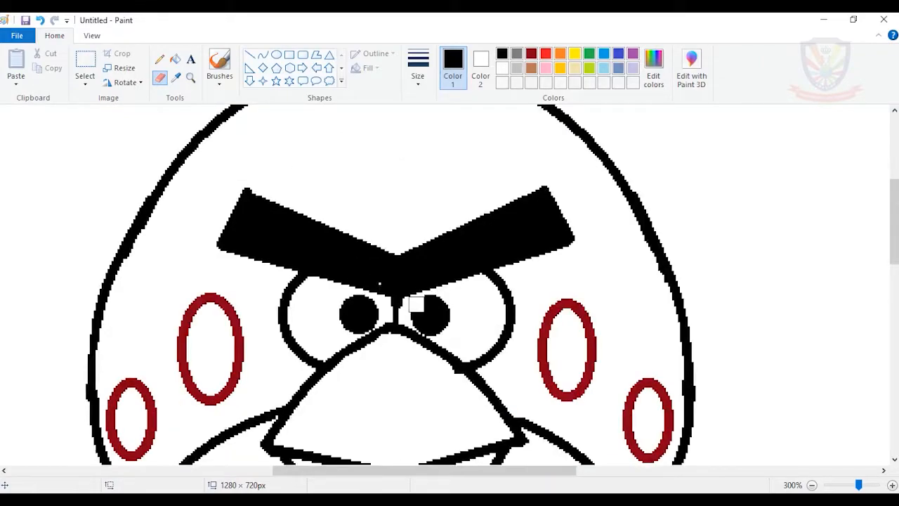
pyautogui.scroll(3, 420, 300)
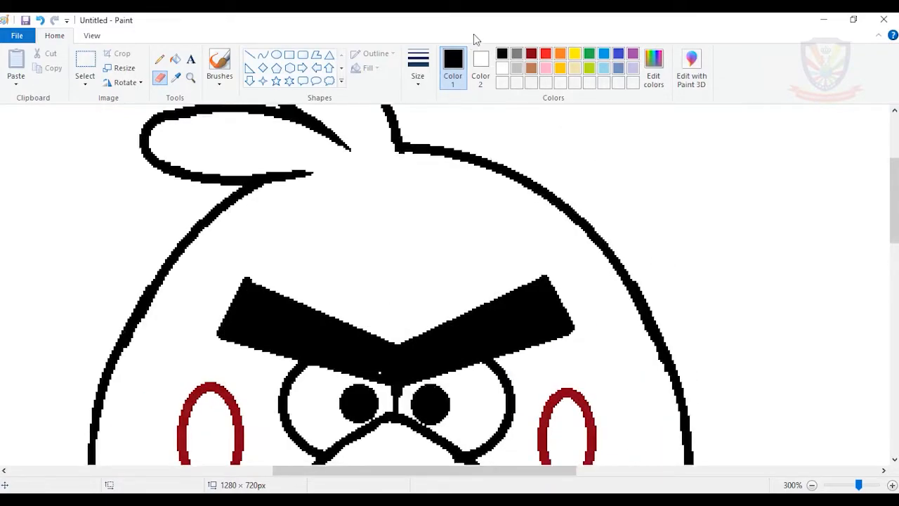
pyautogui.click(276, 55)
pyautogui.scroll(-3, 261, 108)
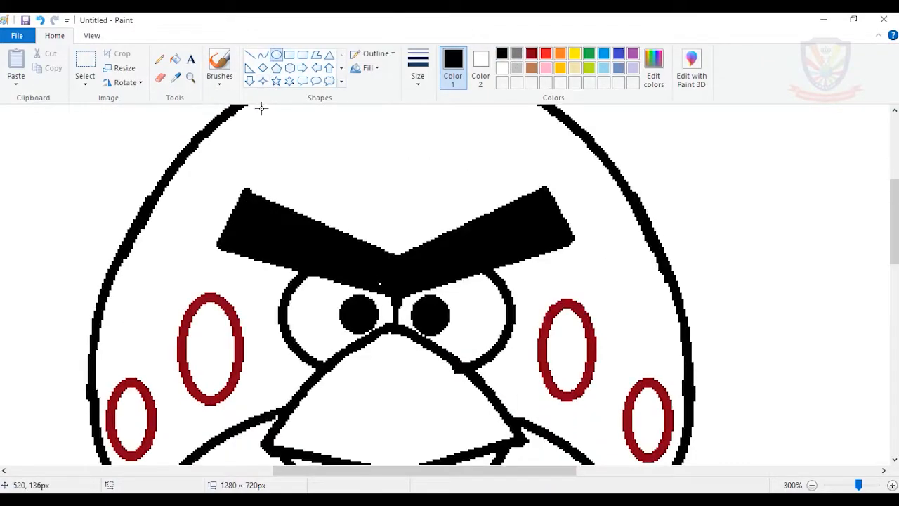
pyautogui.click(263, 55)
pyautogui.click(276, 56)
pyautogui.moveTo(319, 283); pyautogui.dragTo(255, 395)
pyautogui.moveTo(317, 344)
pyautogui.mouseDown()
pyautogui.moveTo(336, 341)
pyautogui.moveTo(312, 311)
pyautogui.mouseUp()
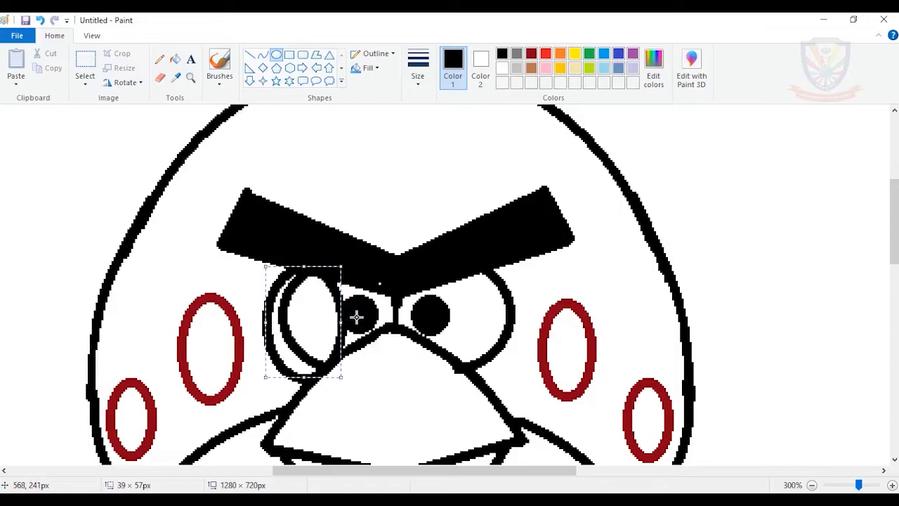
pyautogui.click(532, 56)
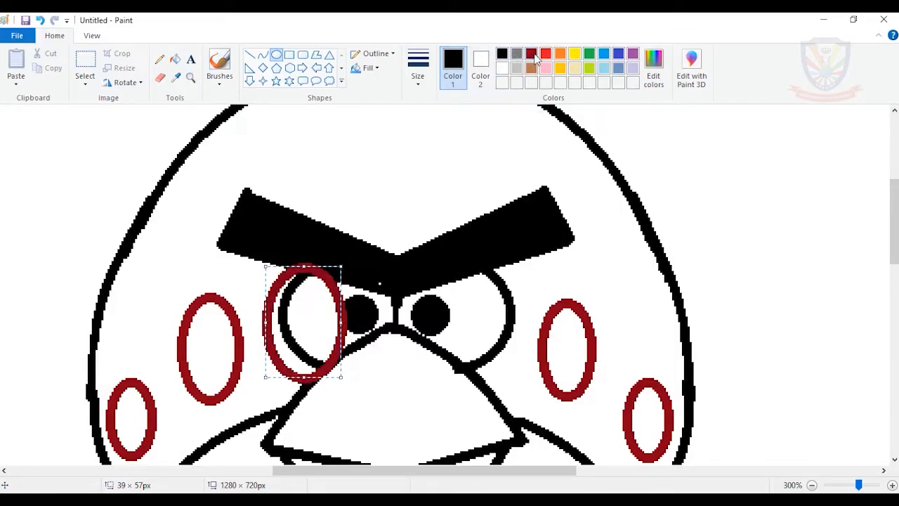
pyautogui.hotkey('ctrl', 'z')
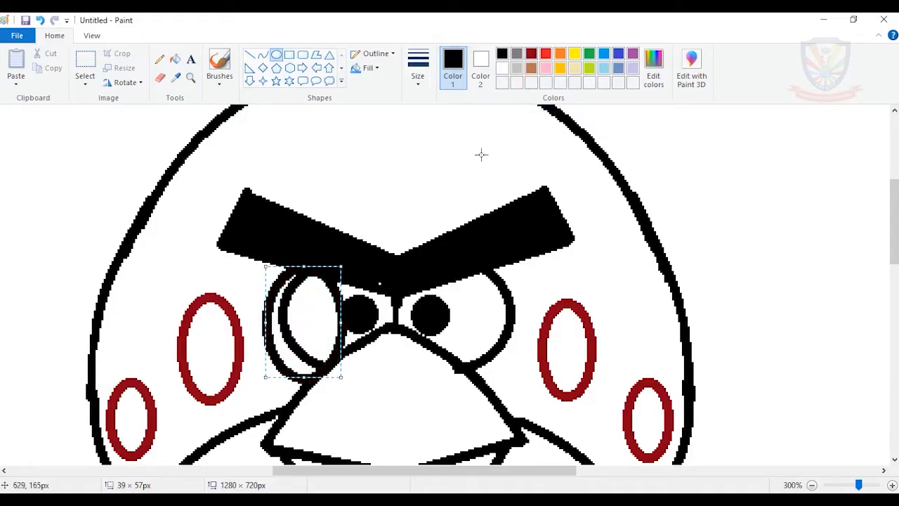
pyautogui.click(532, 56)
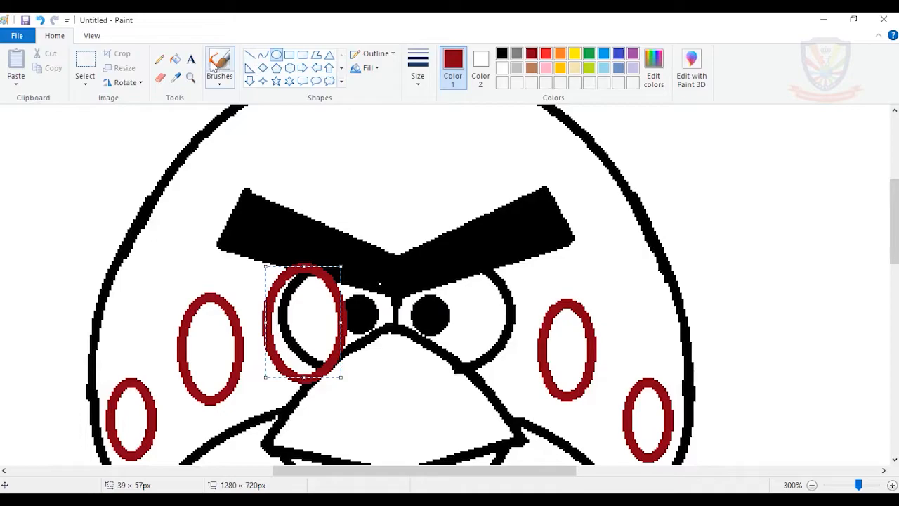
# Step: Retrace the black edges crossed by the left eye's red ellipse and fill its arc inside the eye with white
pyautogui.click(160, 61)
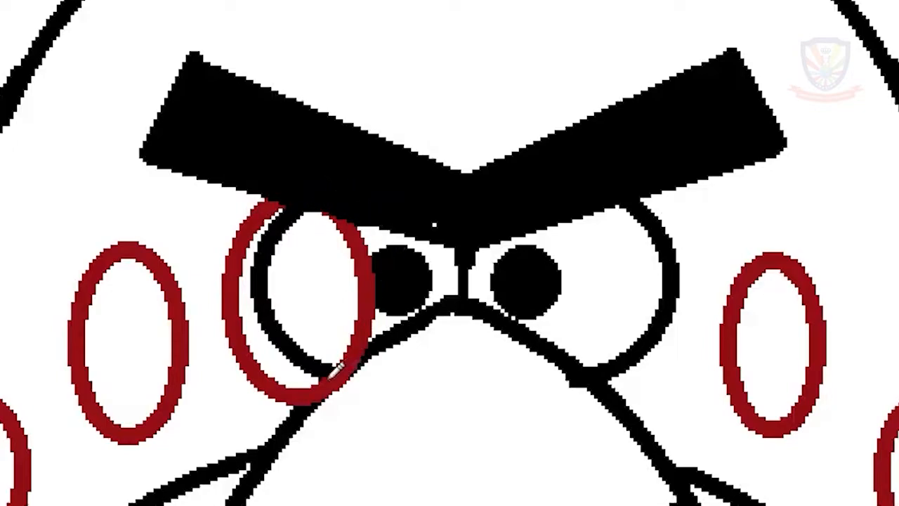
pyautogui.moveTo(313, 399); pyautogui.dragTo(379, 344)
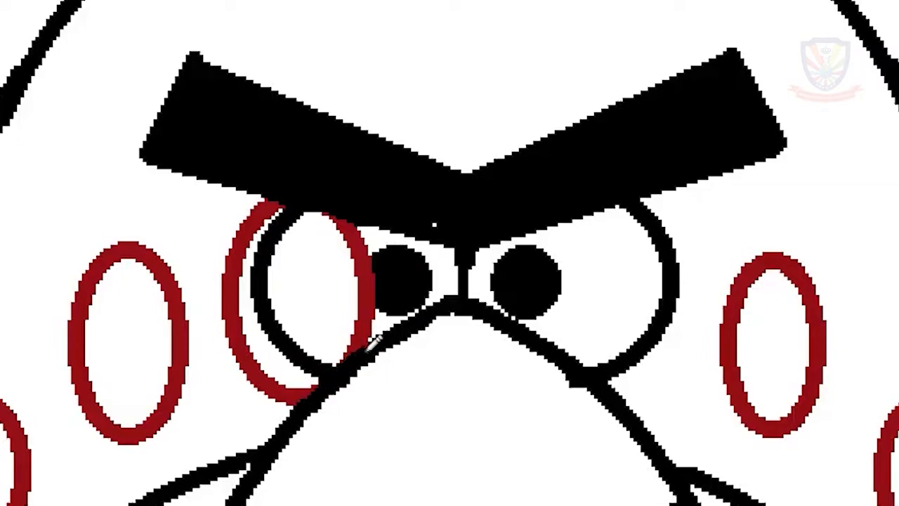
pyautogui.moveTo(367, 269); pyautogui.dragTo(384, 294)
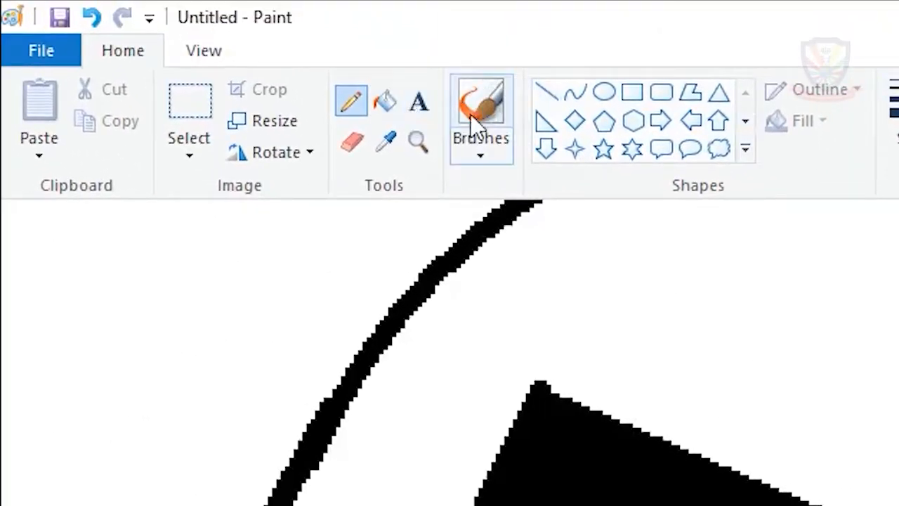
pyautogui.click(383, 100)
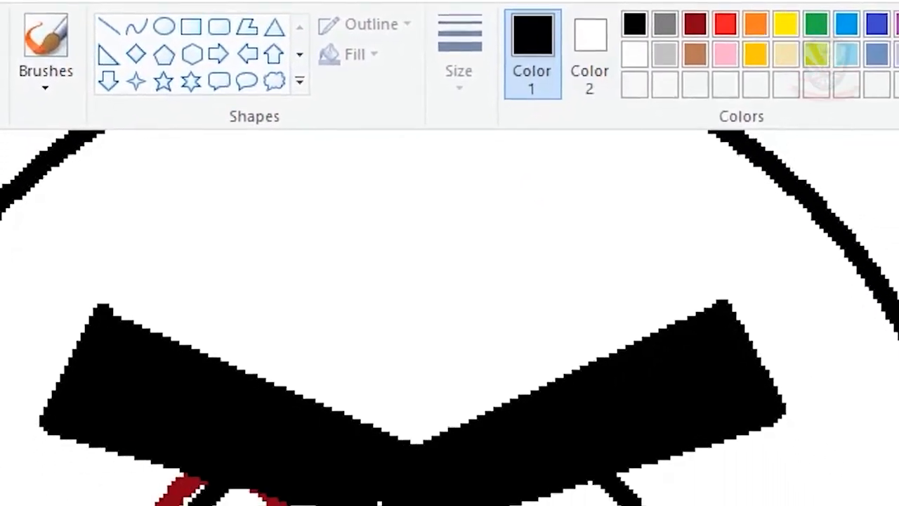
pyautogui.rightClick(373, 248)
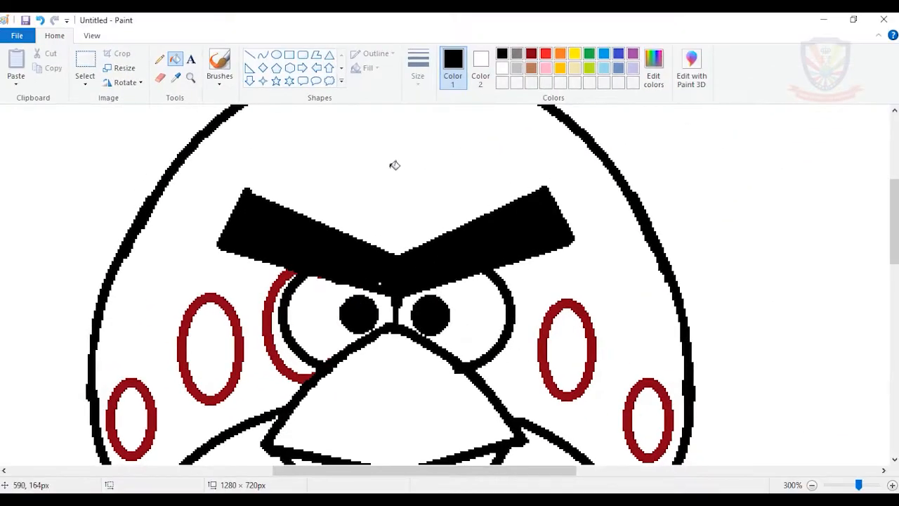
# Step: Draw a dark red ellipse about 41 × 59 px over the outer part of the right eye
pyautogui.click(277, 56)
pyautogui.click(531, 55)
pyautogui.moveTo(455, 261); pyautogui.dragTo(528, 377)
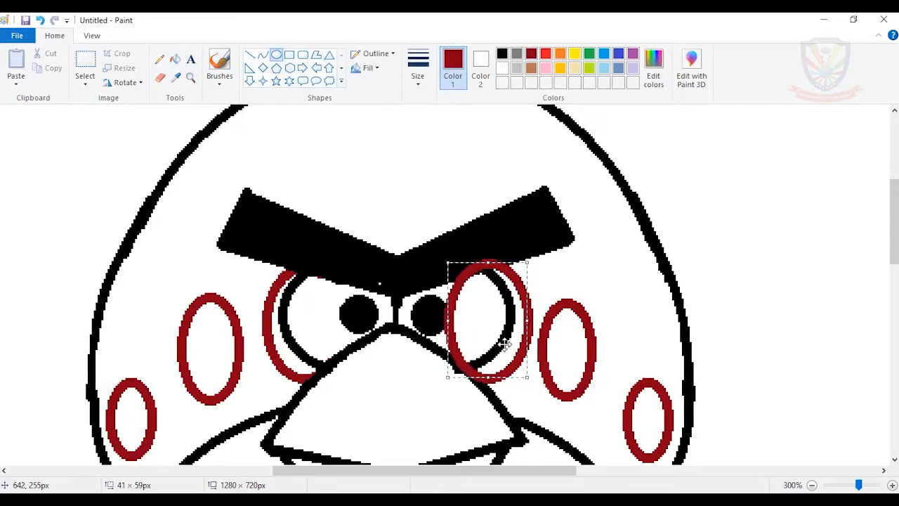
# Step: Retrace the brow, pupil and beak edges crossed by the right eye's red ellipse with a thick black pencil
pyautogui.click(160, 59)
pyautogui.click(418, 70)
pyautogui.click(425, 184)
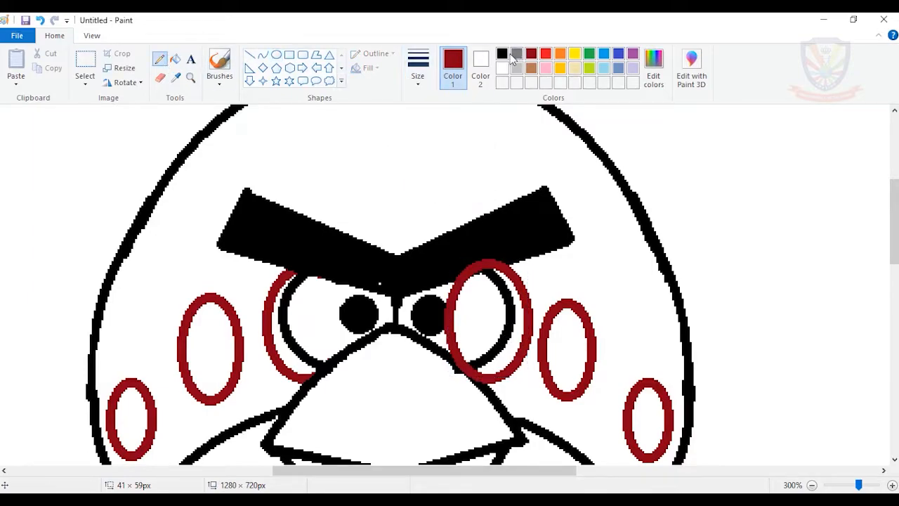
pyautogui.click(502, 54)
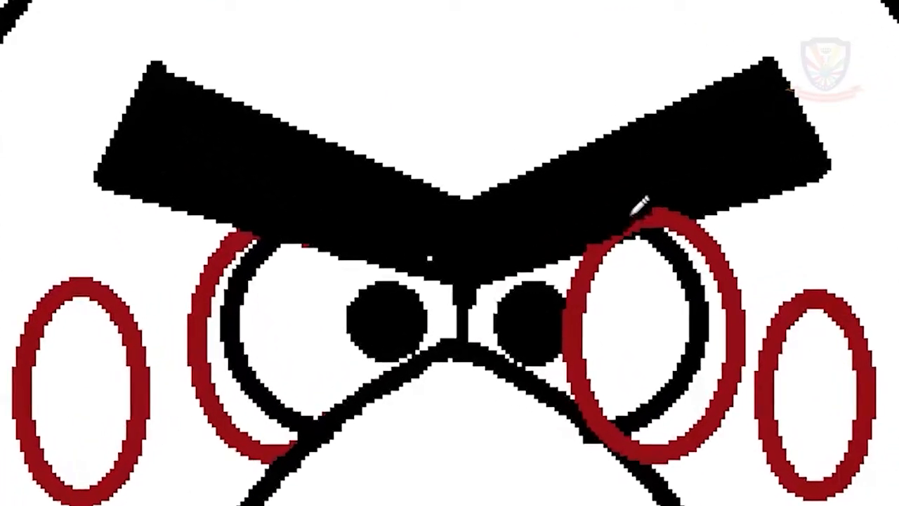
pyautogui.moveTo(608, 231)
pyautogui.mouseDown()
pyautogui.moveTo(703, 199)
pyautogui.moveTo(592, 237)
pyautogui.mouseUp()
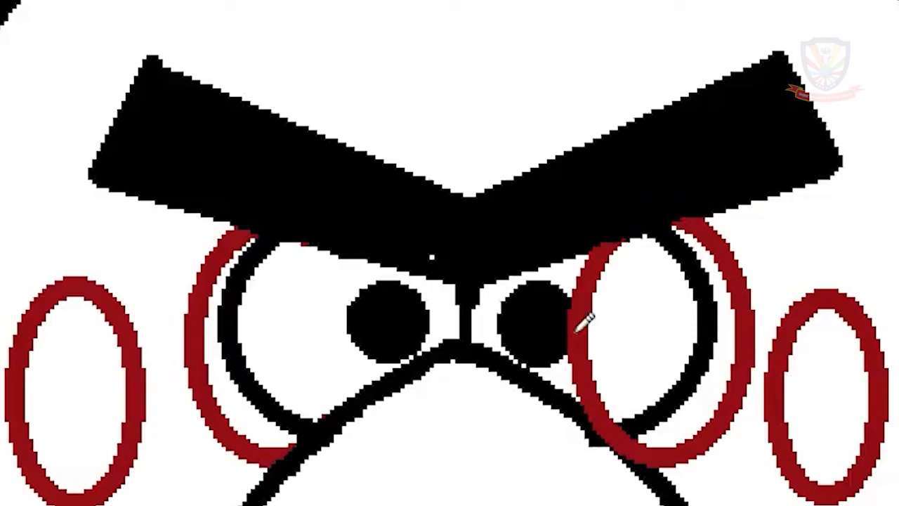
pyautogui.moveTo(580, 304)
pyautogui.mouseDown()
pyautogui.moveTo(574, 325)
pyautogui.moveTo(578, 287)
pyautogui.moveTo(564, 372)
pyautogui.mouseUp()
pyautogui.scroll(-3, 584, 301)
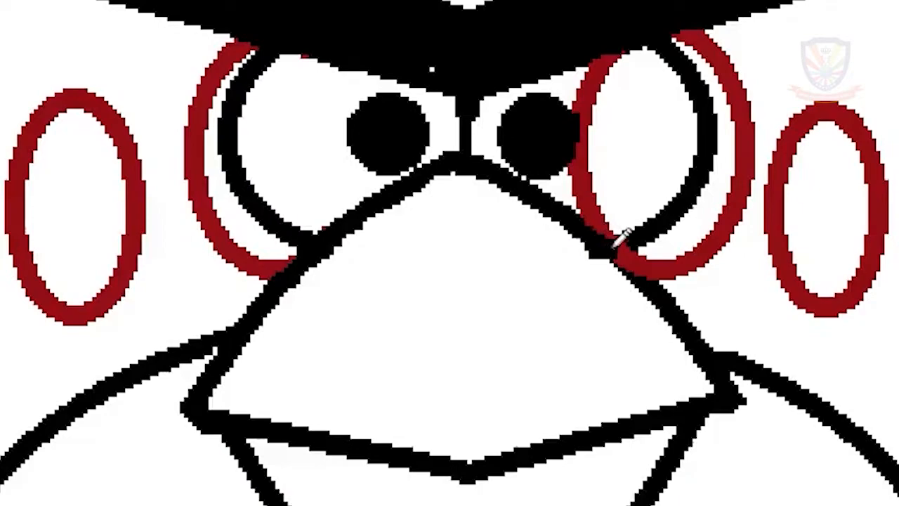
pyautogui.moveTo(636, 227)
pyautogui.mouseDown()
pyautogui.moveTo(610, 246)
pyautogui.moveTo(641, 277)
pyautogui.moveTo(621, 251)
pyautogui.moveTo(650, 262)
pyautogui.mouseUp()
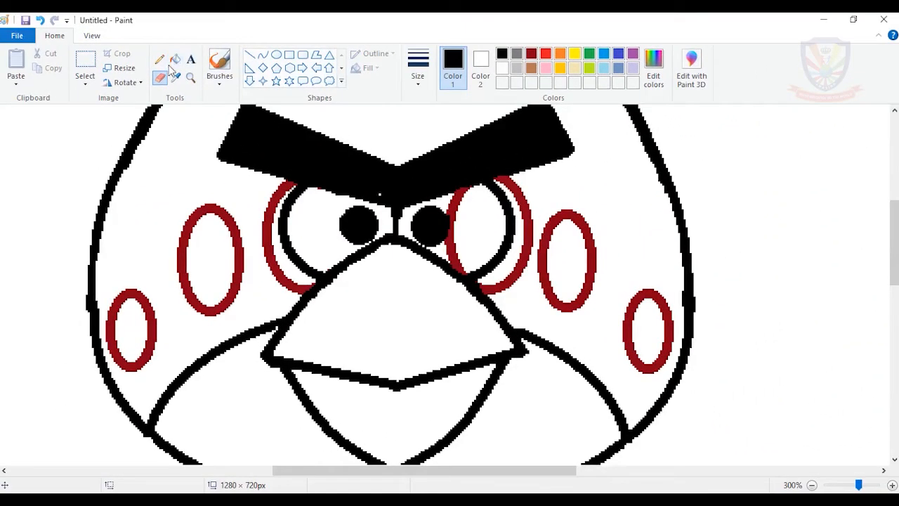
# Step: Fill the red ellipse's arc inside the right eye with white and erase the leftover pixels beside the pupil
pyautogui.click(175, 59)
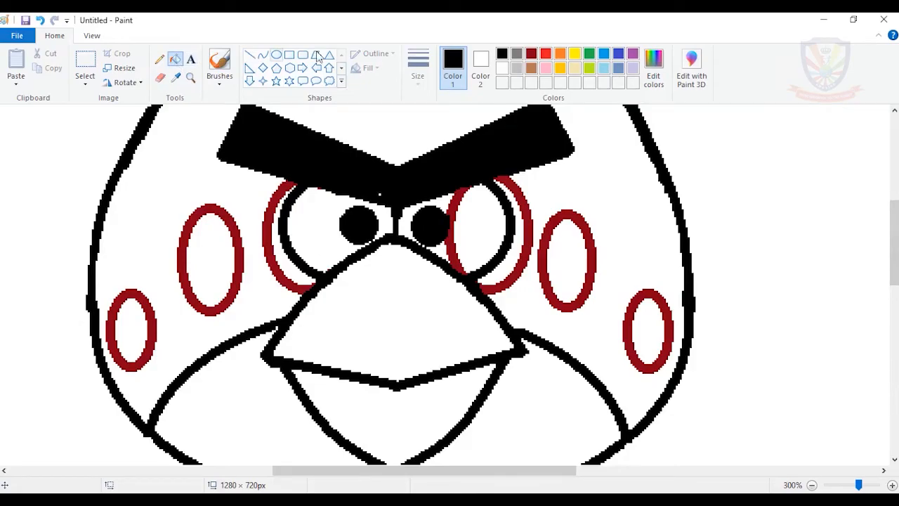
pyautogui.rightClick(458, 204)
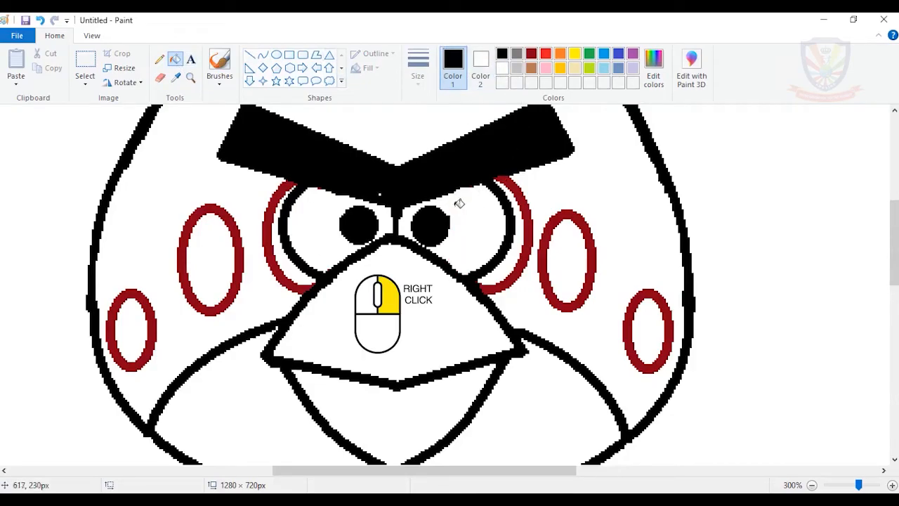
pyautogui.click(161, 78)
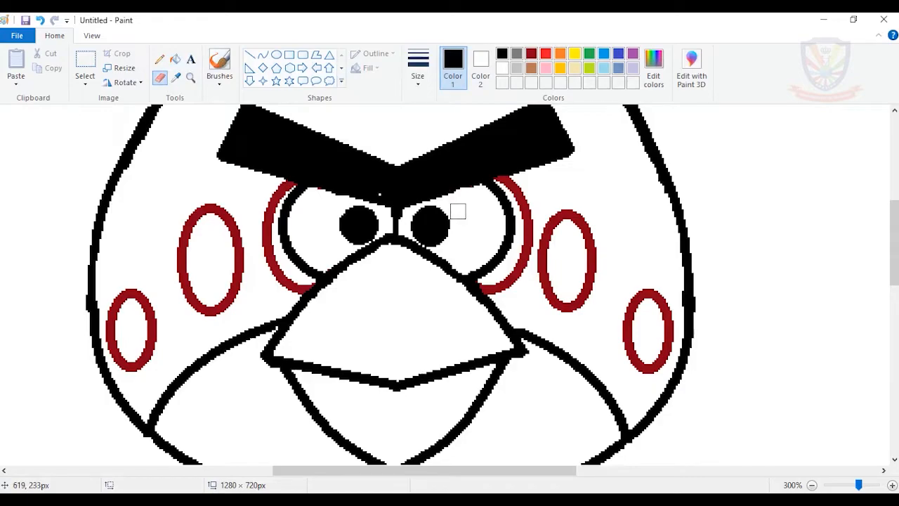
# Step: Fill the outer surrounds of both eyes and the four oval cheek spots with dark red
pyautogui.scroll(2, 492, 207)
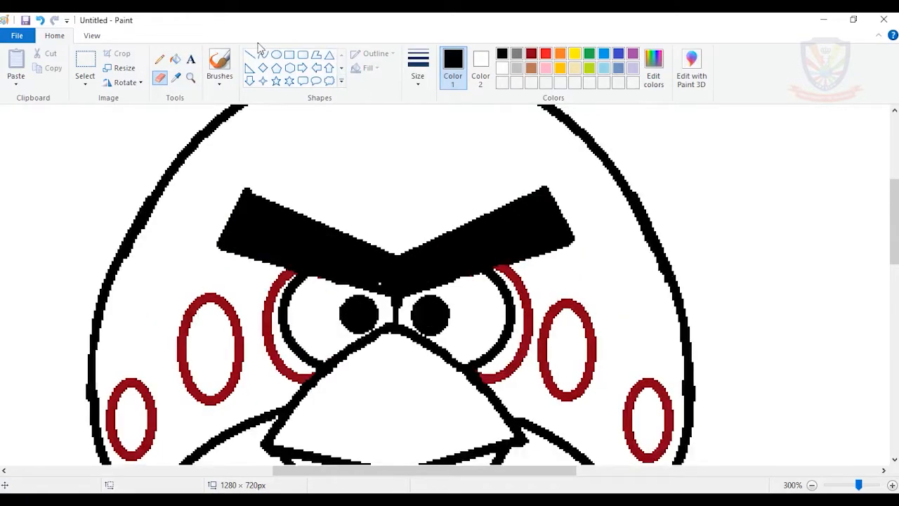
pyautogui.click(178, 59)
pyautogui.click(532, 55)
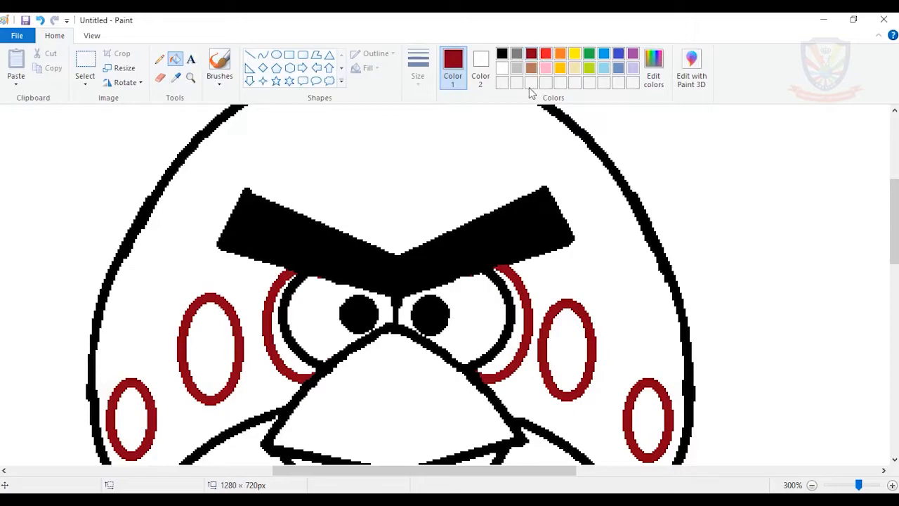
pyautogui.scroll(-3, 569, 180)
pyautogui.click(523, 237)
pyautogui.click(573, 251)
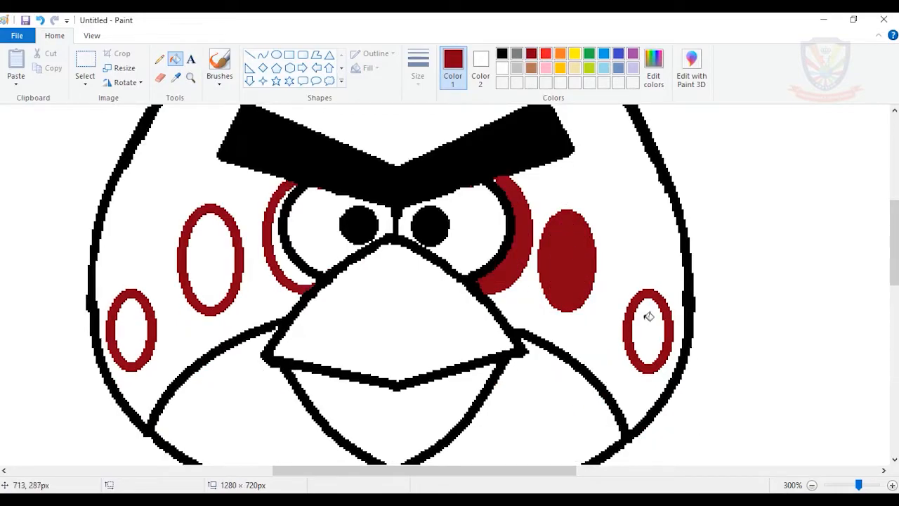
pyautogui.click(649, 318)
pyautogui.click(290, 251)
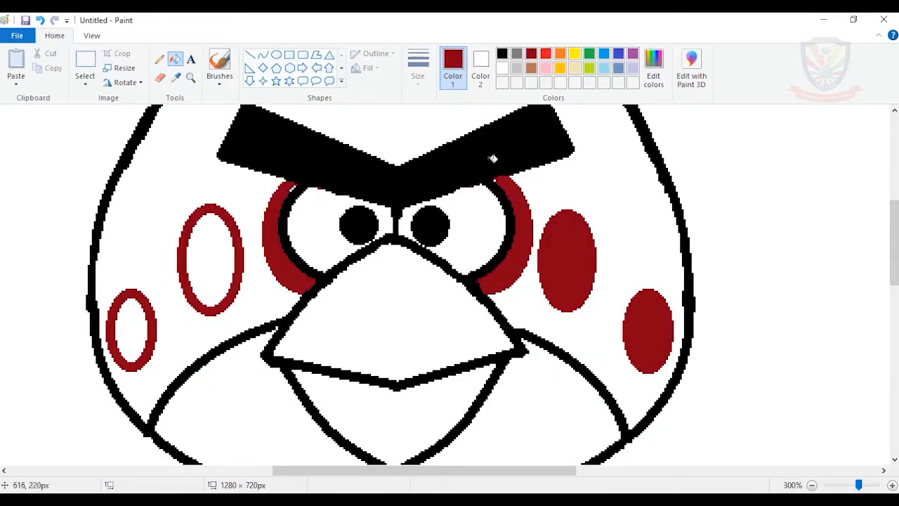
pyautogui.click(214, 257)
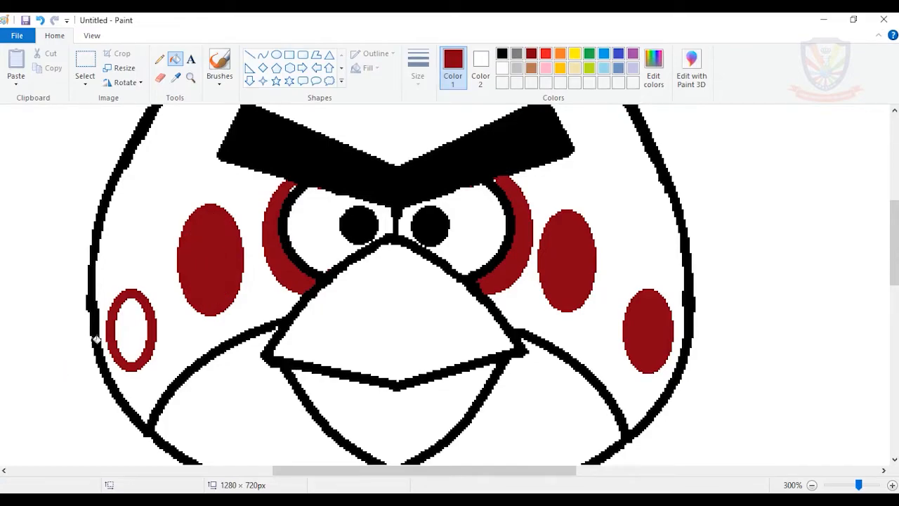
pyautogui.click(138, 322)
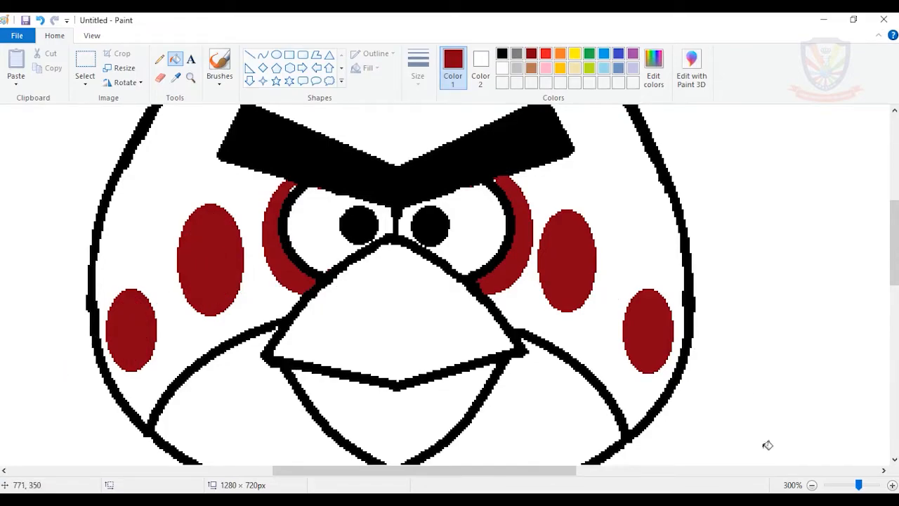
# Step: Fill the white gaps in the eyes' dark red surrounds and retouch the stray pixels under the right brow with the pencil
pyautogui.click(812, 484)
pyautogui.click(811, 485)
pyautogui.click(190, 77)
pyautogui.click(388, 274)
pyautogui.click(394, 237)
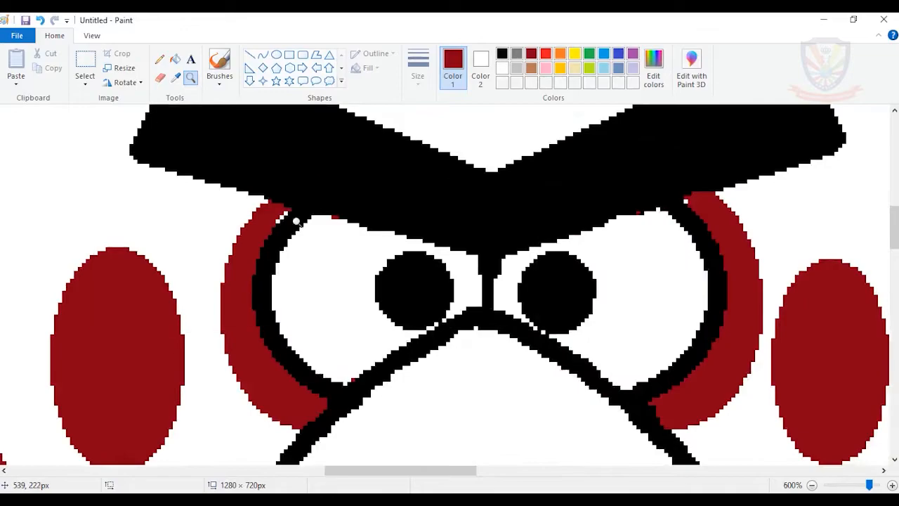
pyautogui.click(311, 237)
pyautogui.click(175, 59)
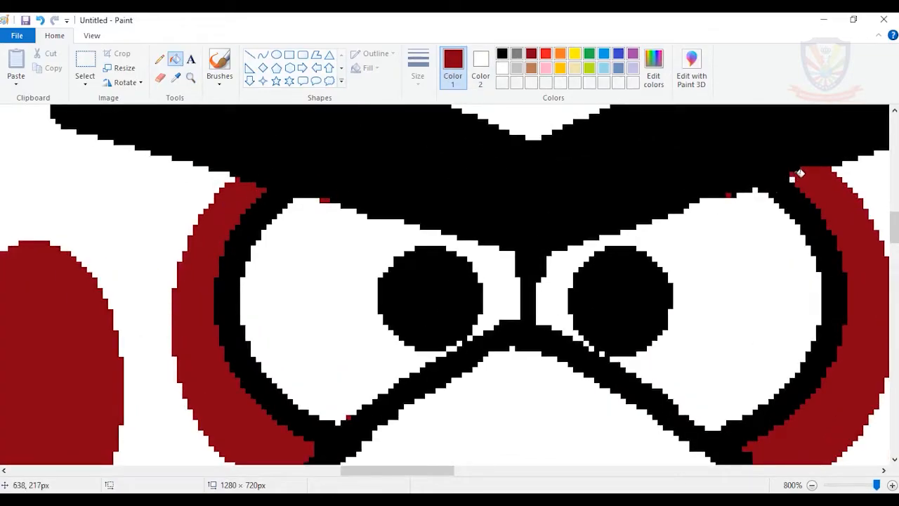
pyautogui.click(159, 59)
pyautogui.click(501, 68)
pyautogui.moveTo(728, 193)
pyautogui.mouseDown()
pyautogui.moveTo(737, 179)
pyautogui.moveTo(703, 166)
pyautogui.moveTo(722, 151)
pyautogui.moveTo(728, 173)
pyautogui.mouseUp()
pyautogui.click(502, 54)
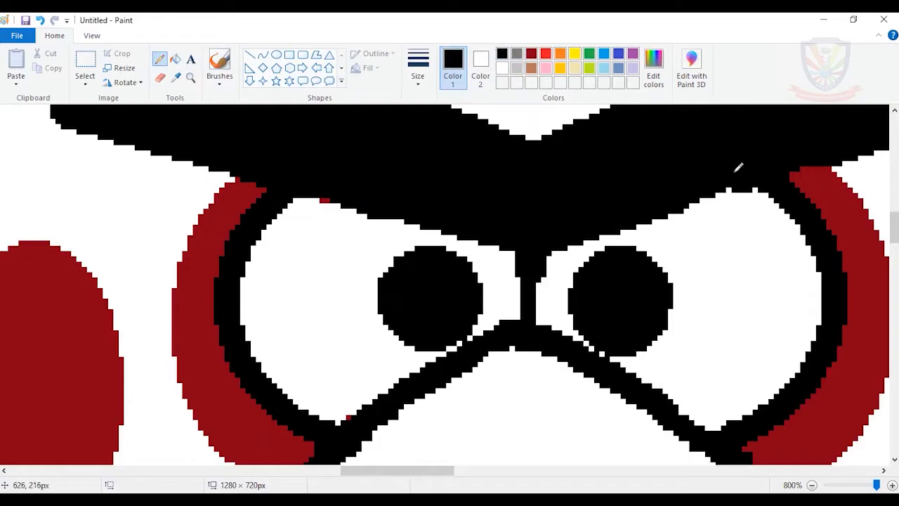
# Step: Fill the bird's head and head feathers with bright red
pyautogui.click(191, 78)
pyautogui.rightClick(449, 246)
pyautogui.rightClick(431, 237)
pyautogui.rightClick(365, 226)
pyautogui.rightClick(281, 213)
pyautogui.rightClick(204, 203)
pyautogui.rightClick(635, 293)
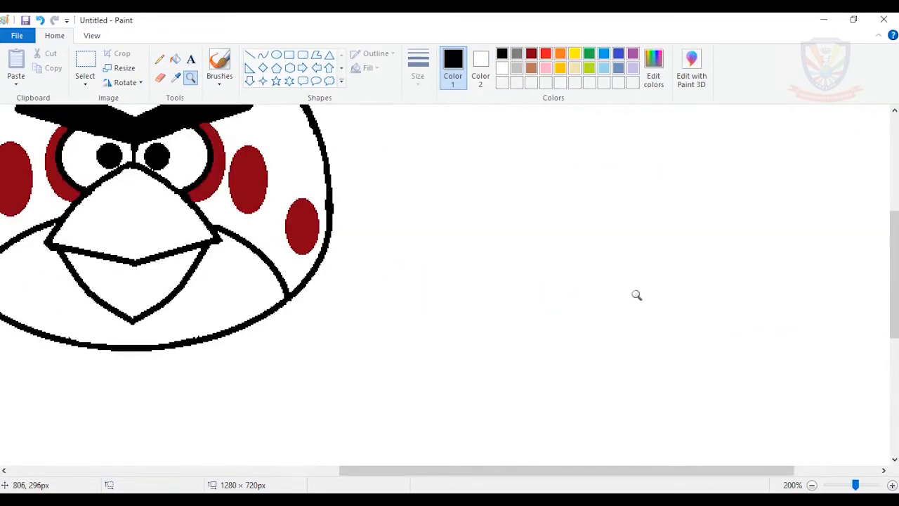
pyautogui.rightClick(196, 220)
pyautogui.rightClick(203, 208)
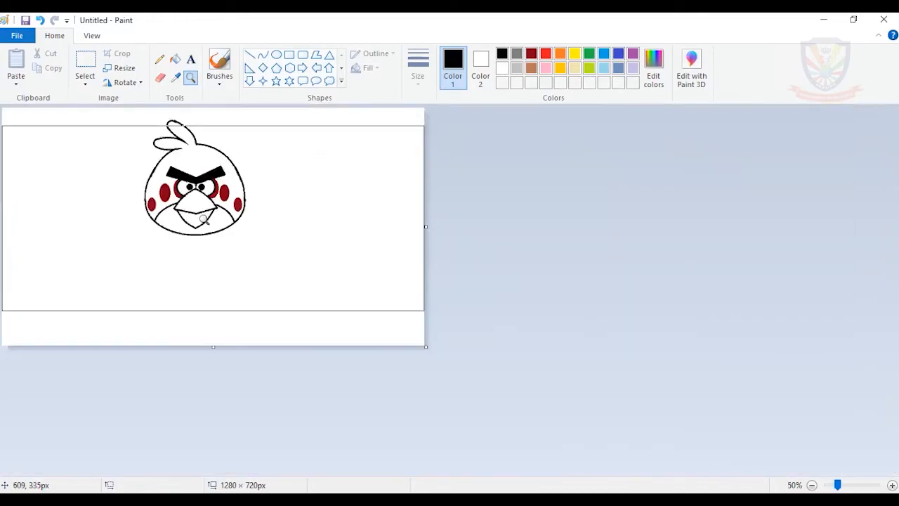
pyautogui.click(176, 59)
pyautogui.click(546, 54)
pyautogui.click(201, 158)
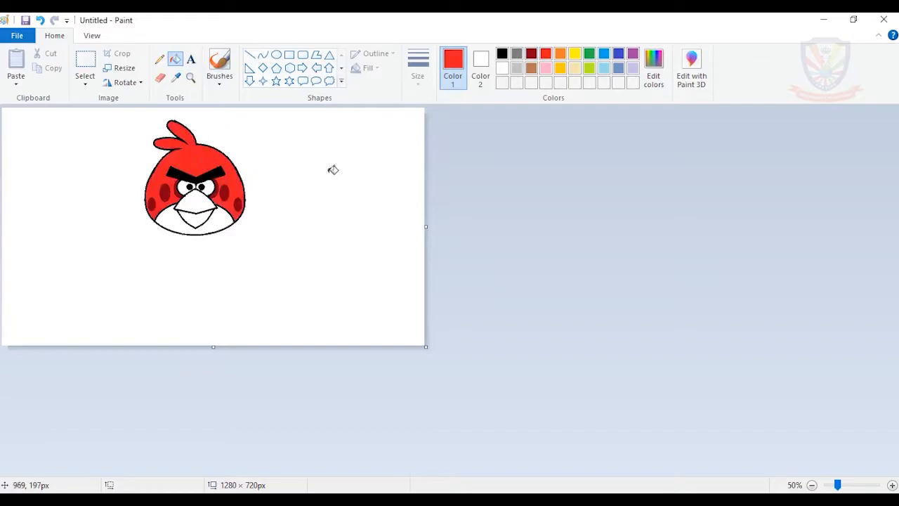
# Step: Fill the lower beak with gold, the upper beak with yellow and the belly with light yellow
pyautogui.click(560, 68)
pyautogui.click(203, 202)
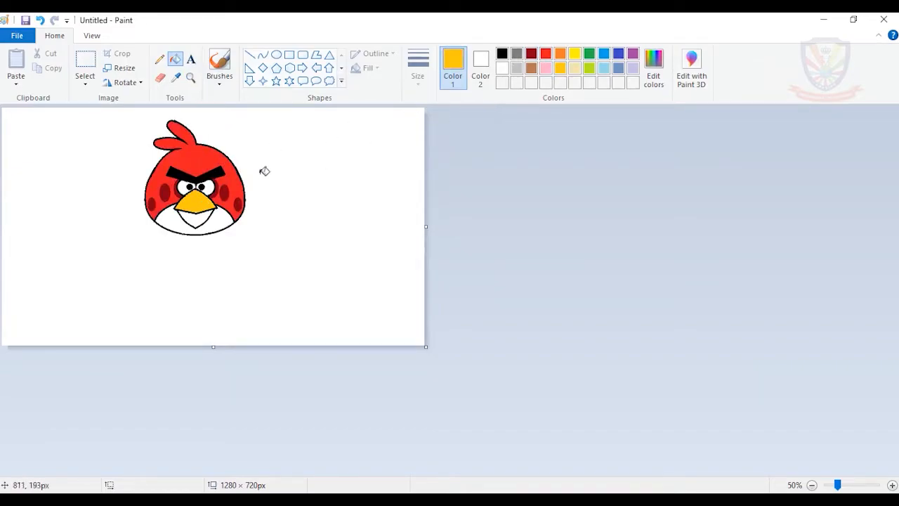
pyautogui.click(208, 215)
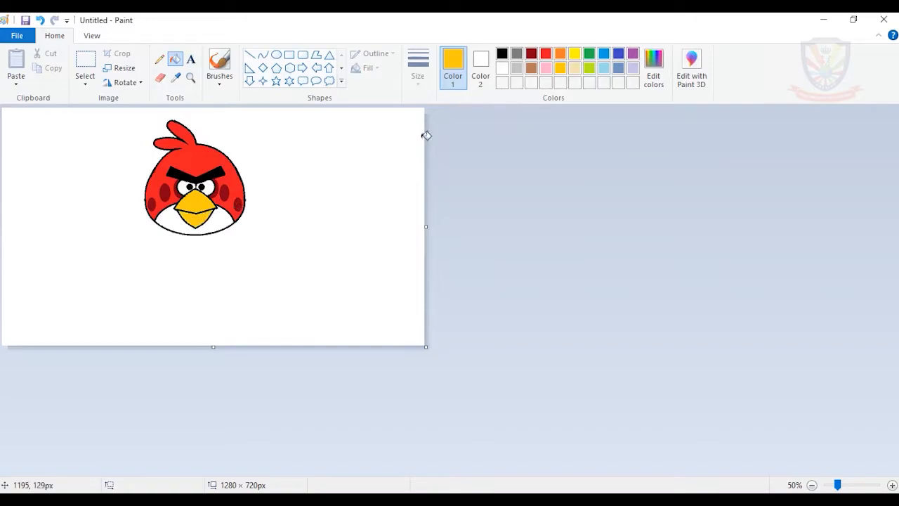
pyautogui.click(574, 54)
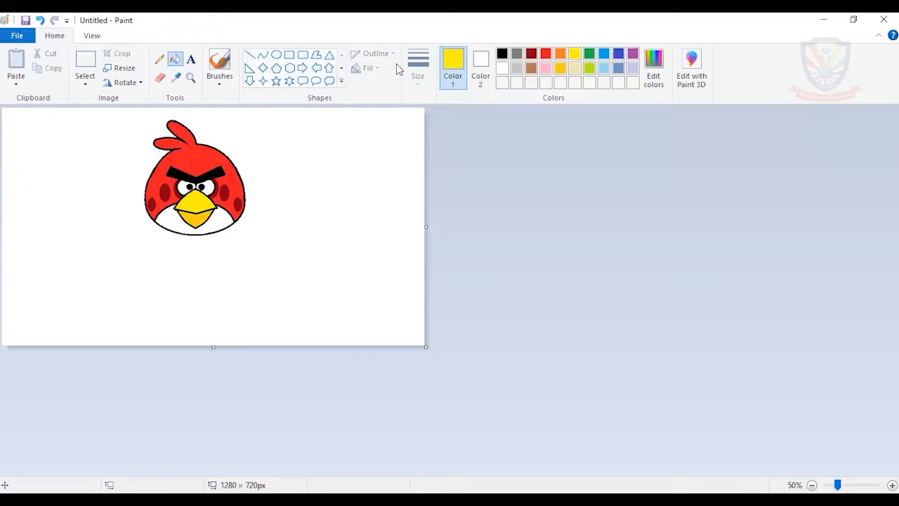
pyautogui.click(574, 70)
pyautogui.click(223, 212)
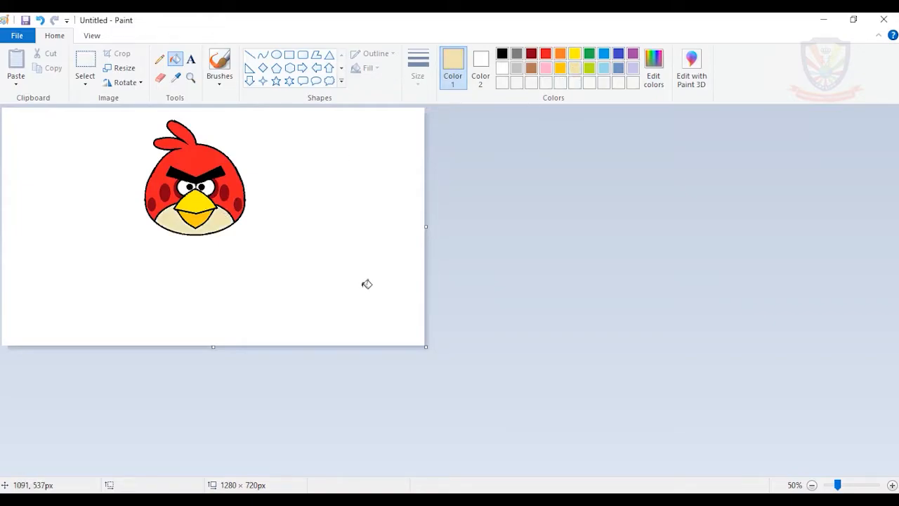
# Step: Activate the rectangular selection tool
pyautogui.click(85, 62)
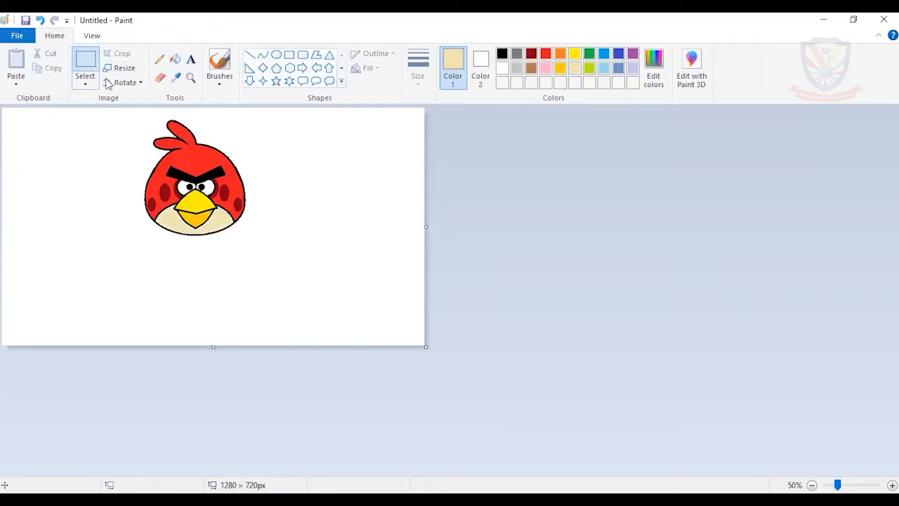